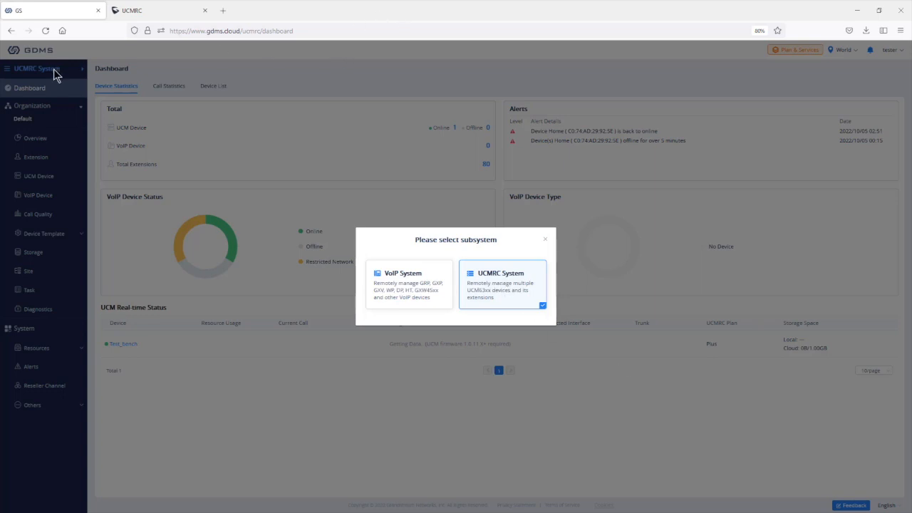
Step: Dismiss the subsystem prompt and bring up the UCM Device list showing the Test_bench UCM6302
left_click(545, 239)
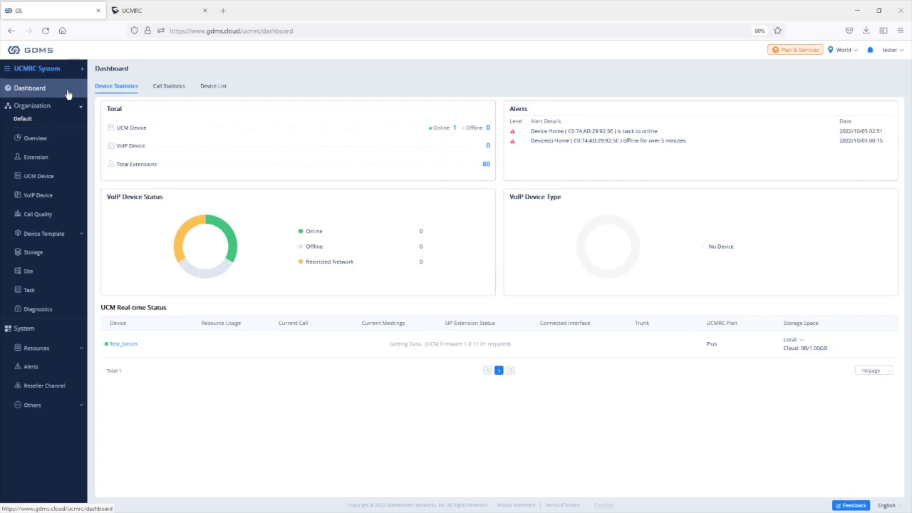
left_click(37, 178)
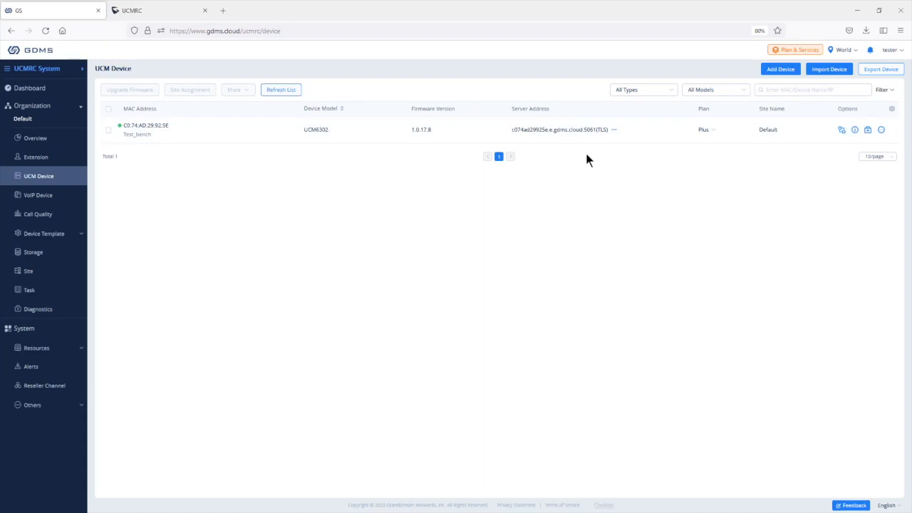
left_click(780, 69)
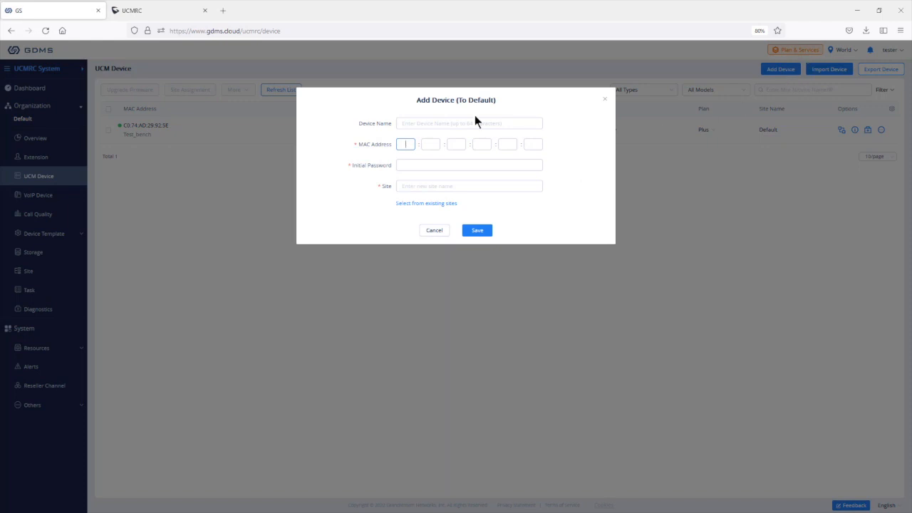
left_click(416, 123)
type("XYZ")
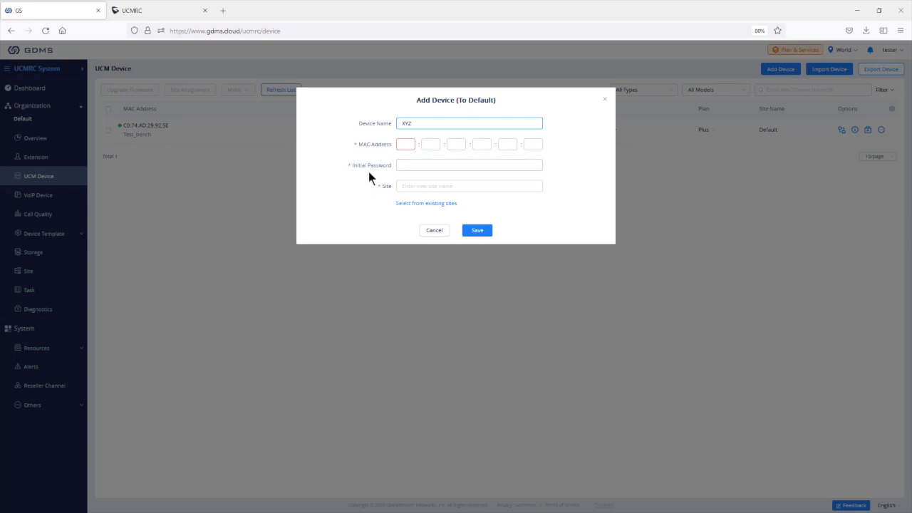
left_click(417, 186)
type("XYZ")
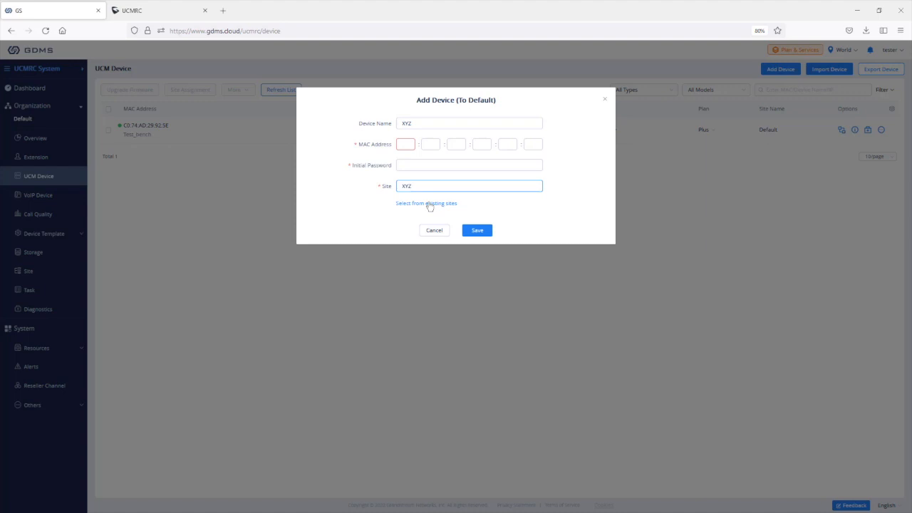
left_click(428, 203)
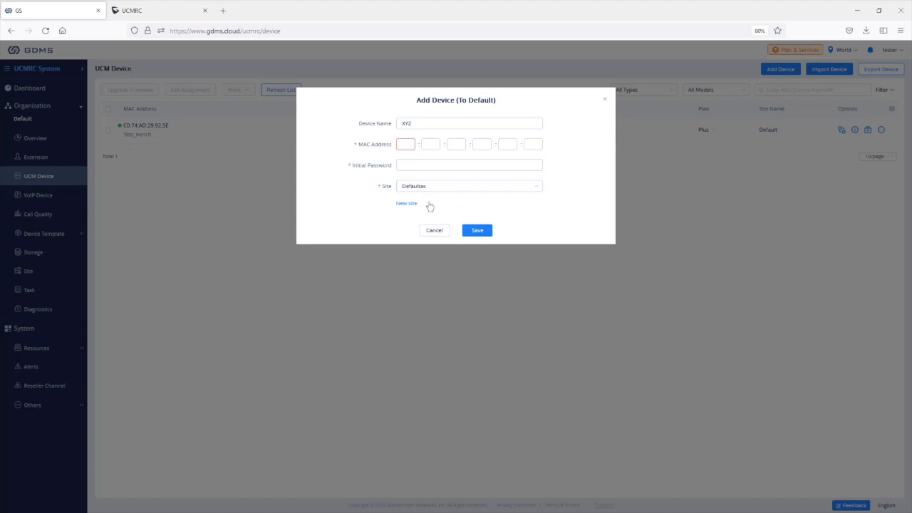
left_click(431, 191)
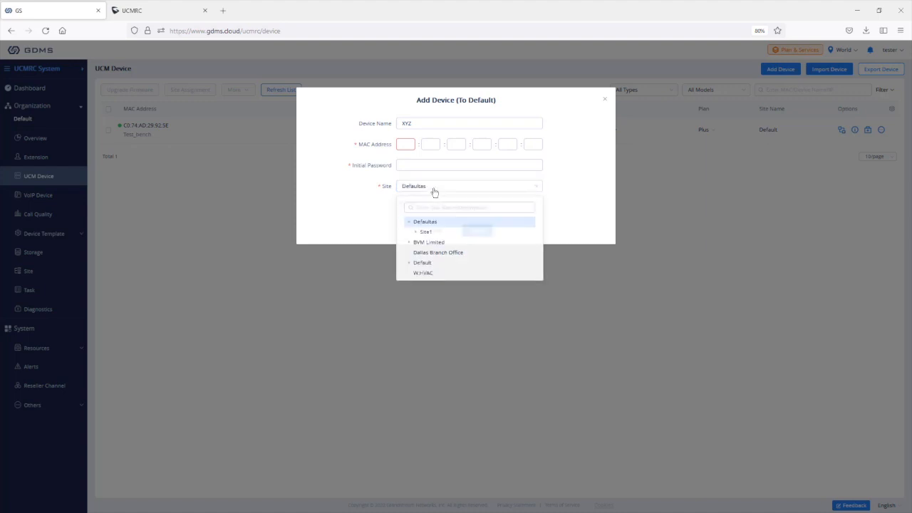
left_click(431, 269)
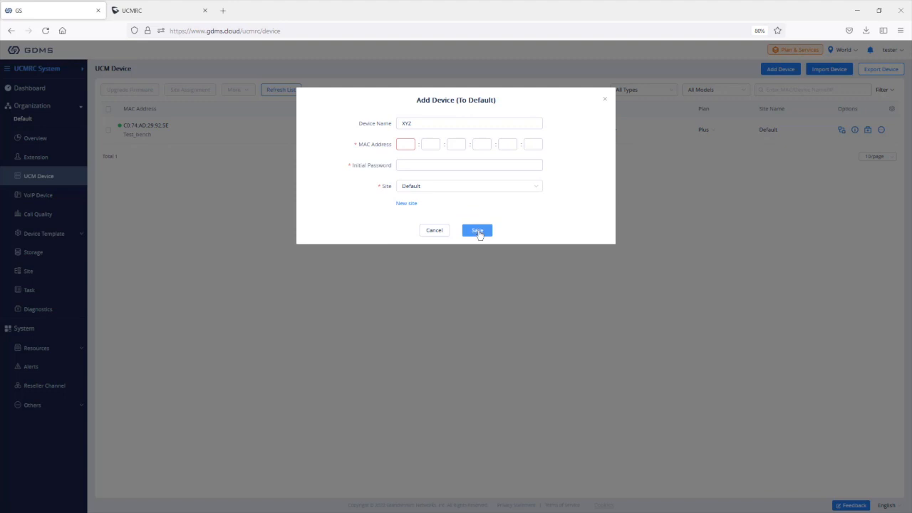
left_click(605, 100)
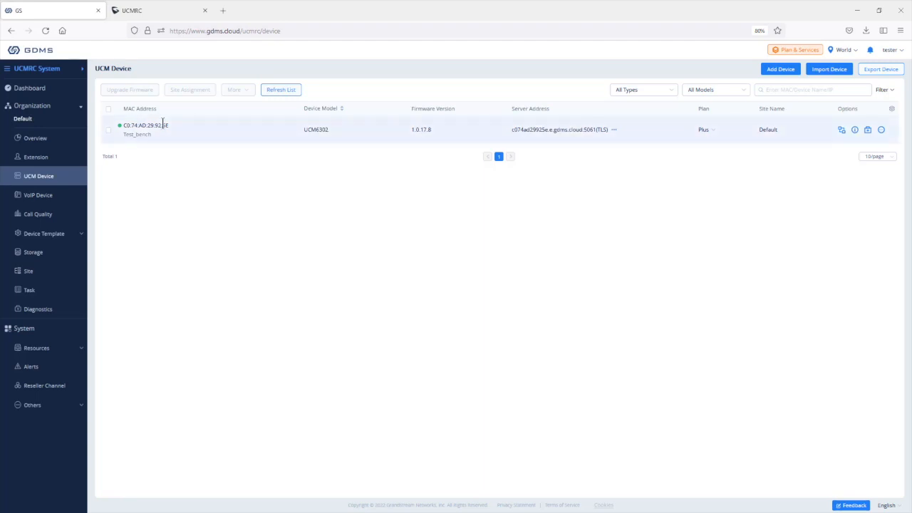
Step: Show all of Test_bench's server addresses and its Plus plan details: 1.00GB storage, 8 remote calls
left_click_drag(176, 126, 118, 135)
left_click(299, 144)
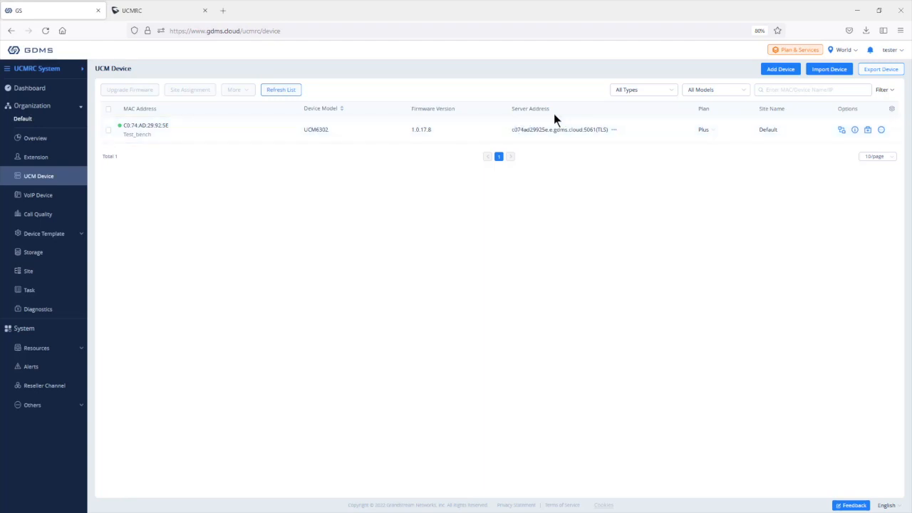
left_click(616, 132)
mouse_move(713, 134)
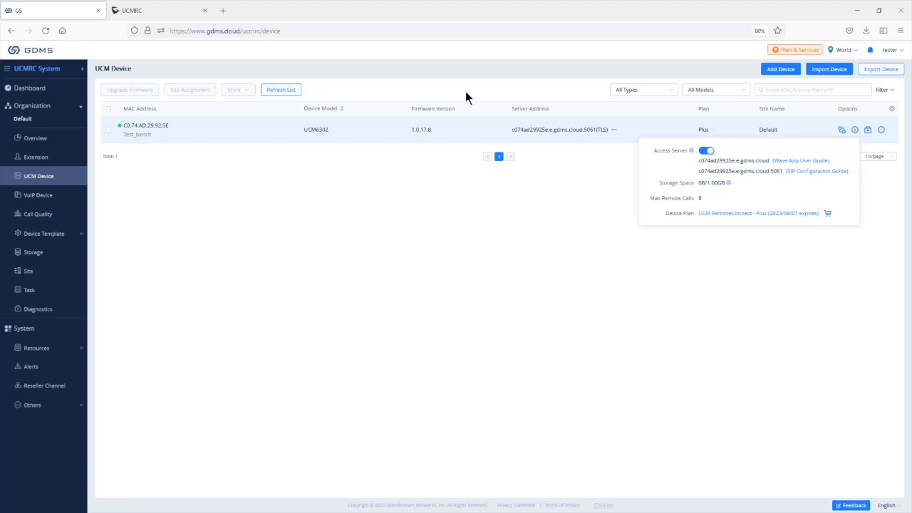
left_click(133, 14)
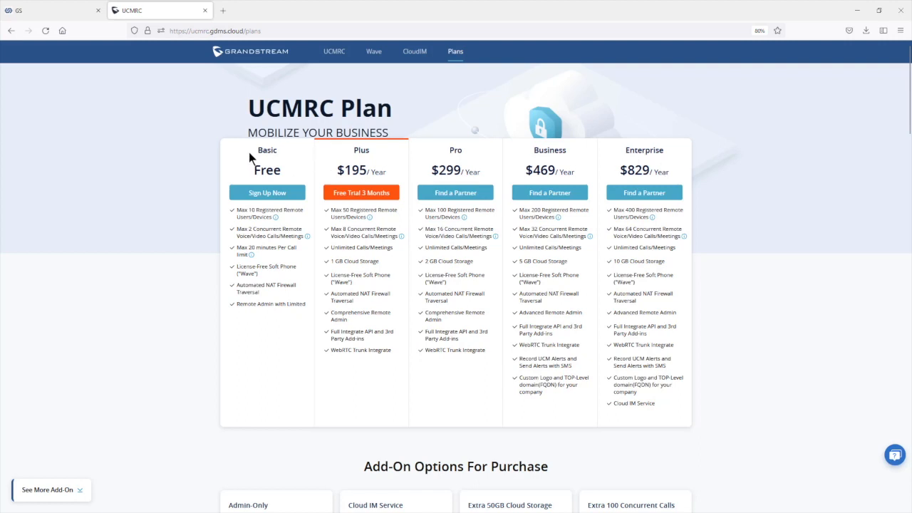
key("ctrl+shift+Tab")
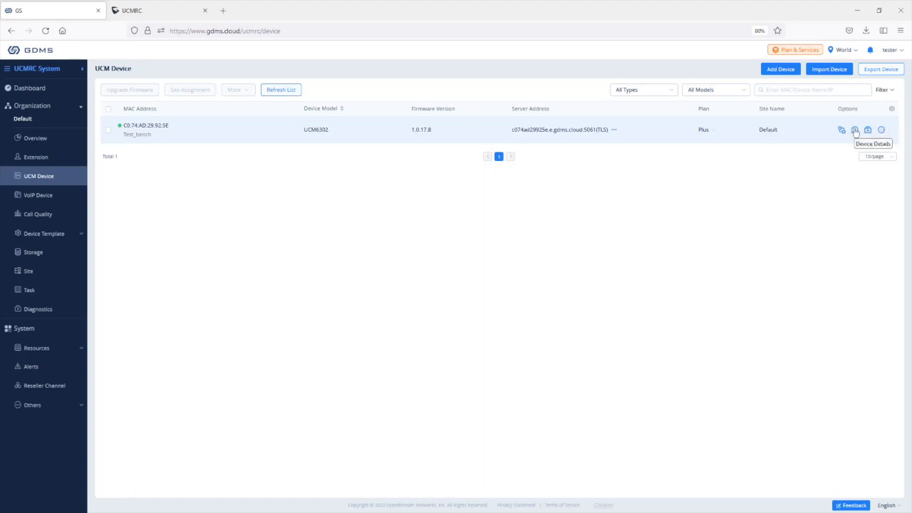
Step: Check Test_bench's Statistics Report and System Information: hardware UCM6302V1.2C, address 10.0.0.34
left_click(855, 130)
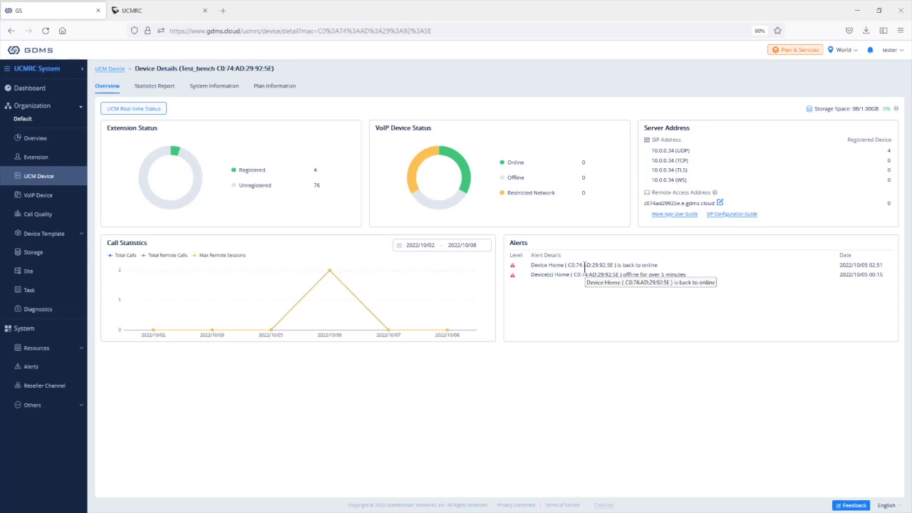
left_click(155, 86)
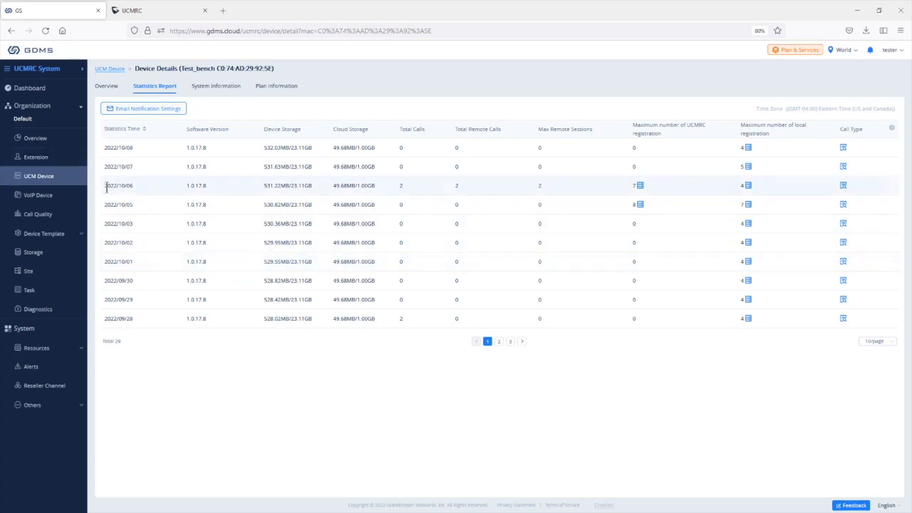
left_click_drag(105, 185, 158, 194)
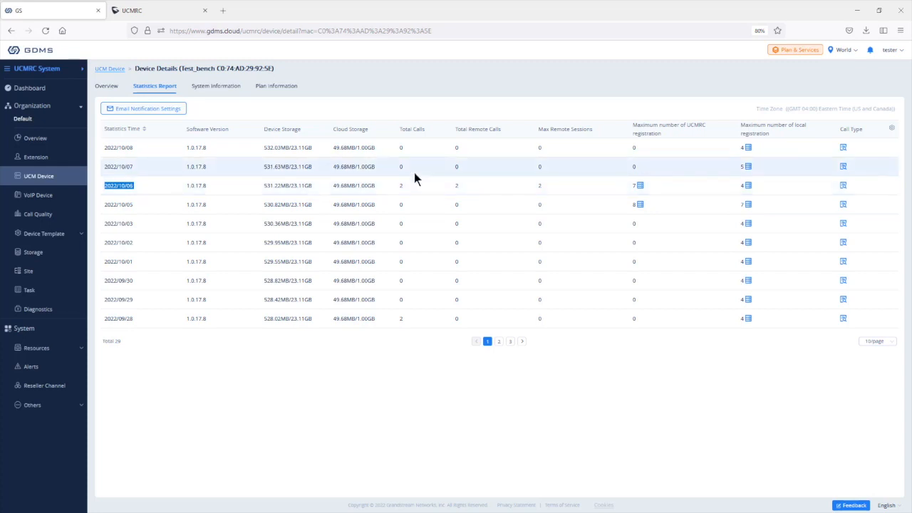
left_click(206, 87)
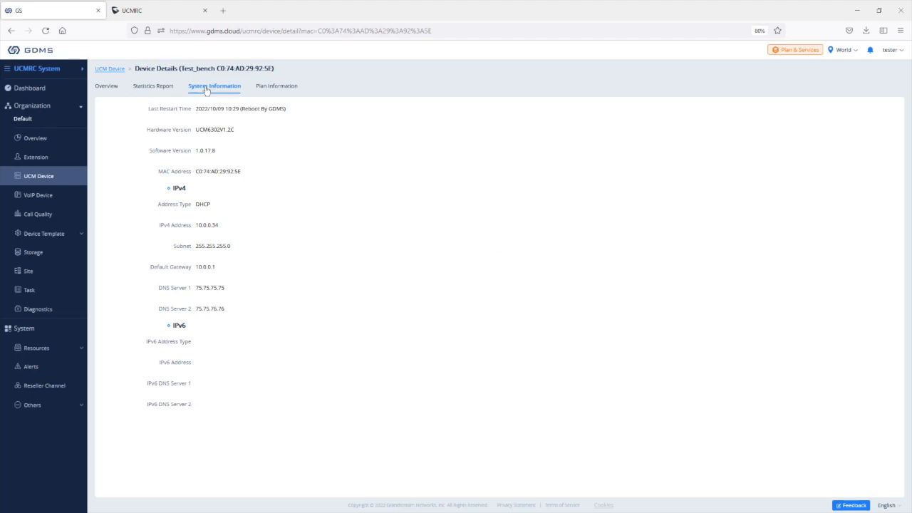
Step: View Test_bench's Plan Information, then return to the UCM Device list
left_click(278, 89)
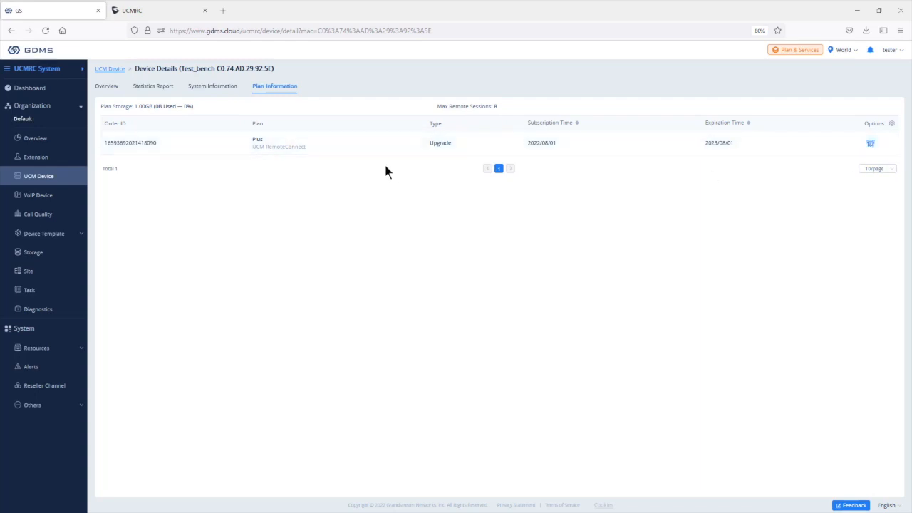
left_click(31, 179)
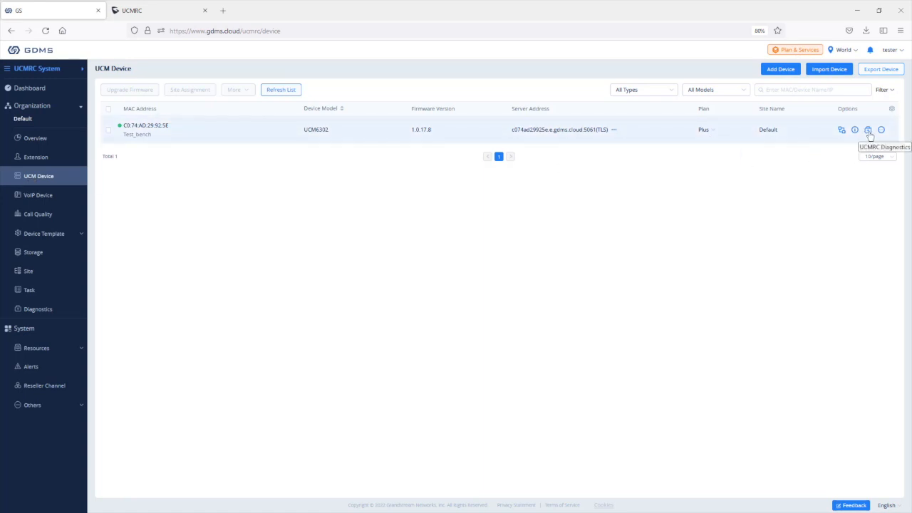
Step: Review the 2022/10/09 10:30 UCMRC diagnosis: SIP, TURN and STUN connected, Cloud IM not enabled
left_click(868, 130)
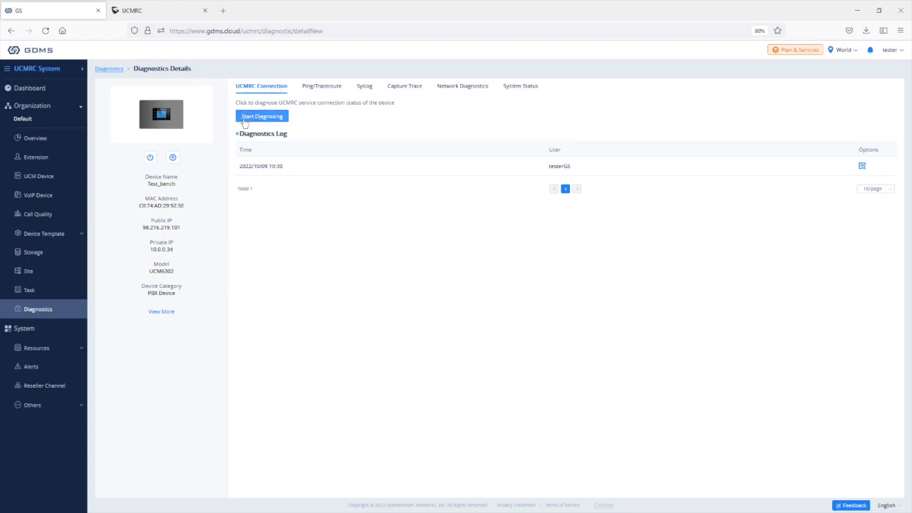
left_click(862, 166)
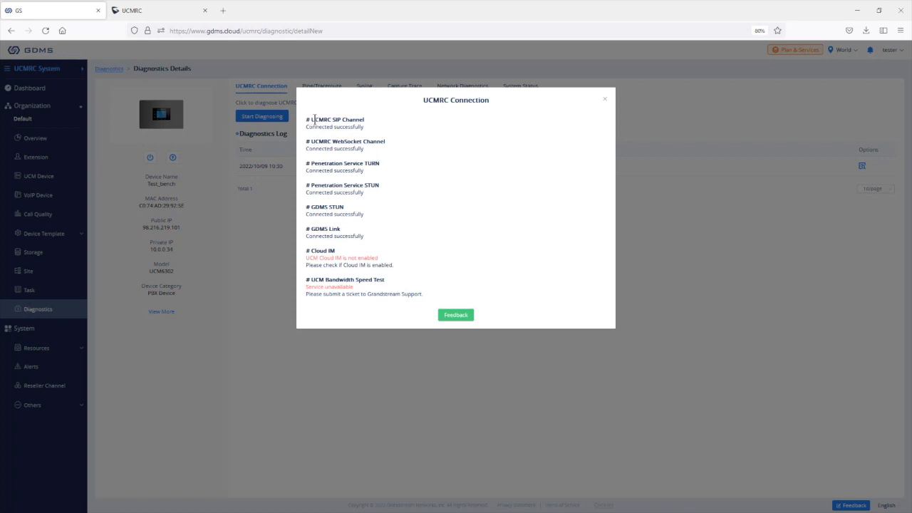
left_click_drag(317, 119, 380, 142)
left_click_drag(344, 166, 379, 186)
left_click(377, 192)
left_click_drag(382, 258, 301, 257)
left_click(605, 101)
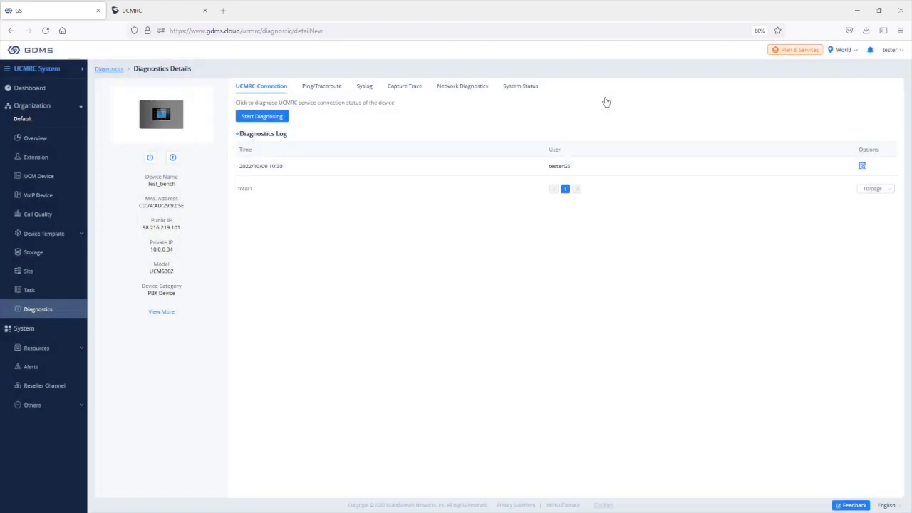
Step: Ping 10.0.0.78 from Test_bench and confirm 10 of 10 packets received with 0.0% loss
left_click(327, 87)
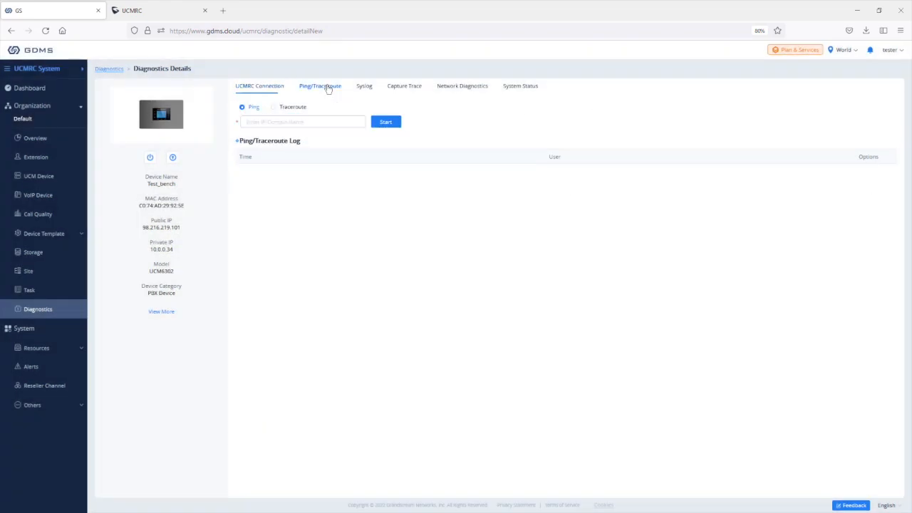
left_click(330, 122)
type("10.0")
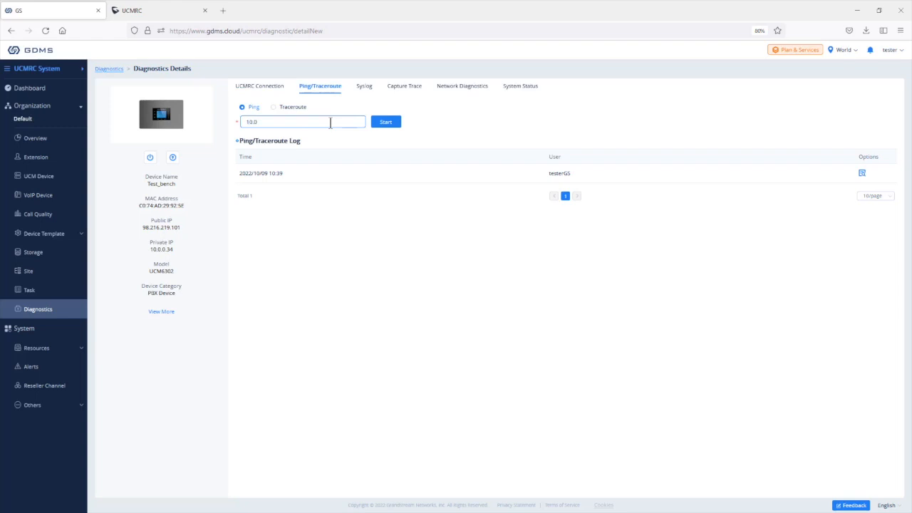
type(".0.78")
left_click_drag(174, 250, 151, 254)
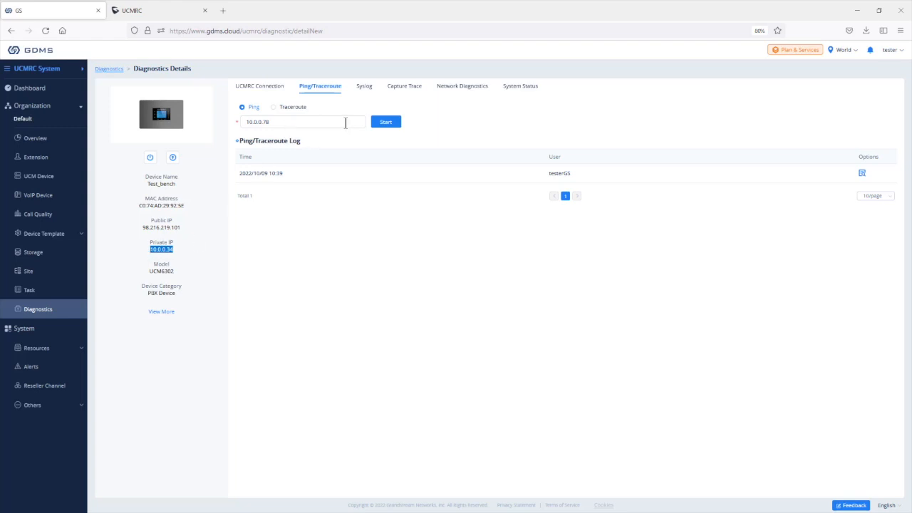
left_click(387, 123)
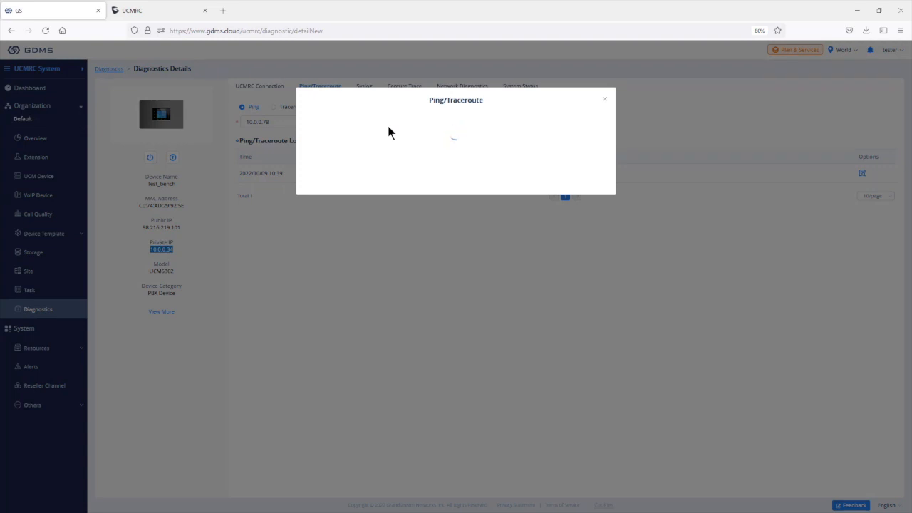
left_click_drag(306, 134, 433, 136)
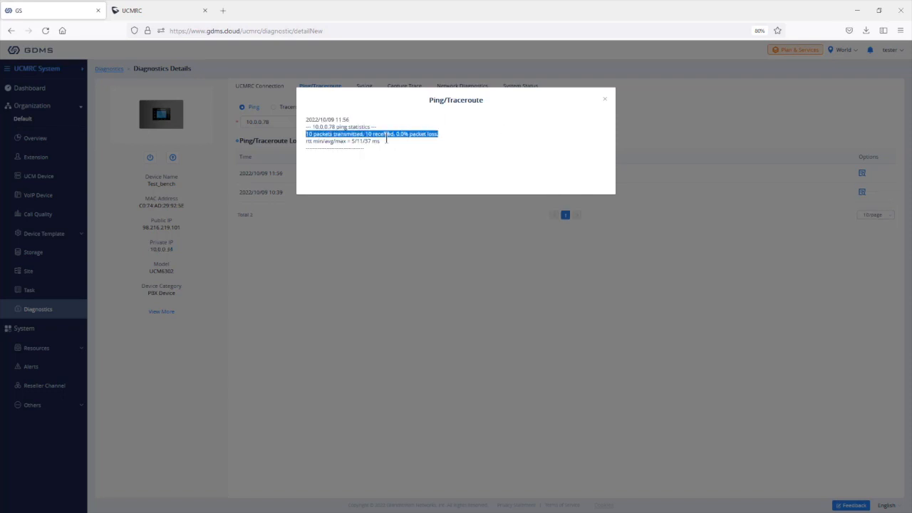
left_click(604, 100)
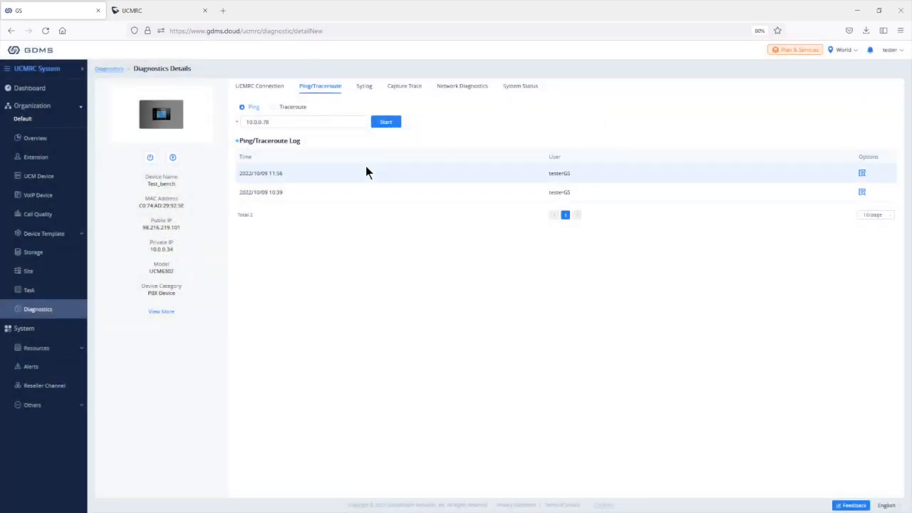
Step: Look through the Syslog, Capture Trace and Network Diagnostics pages for the UCM
left_click(362, 88)
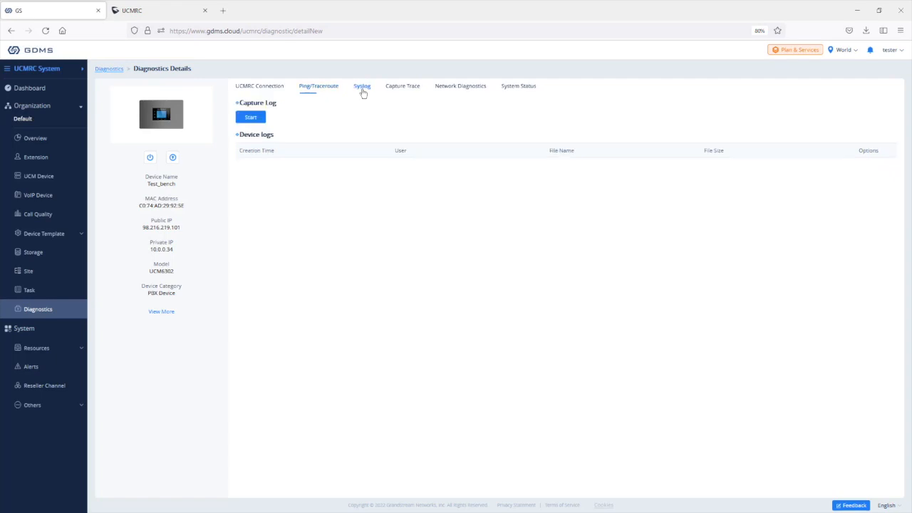
left_click(404, 91)
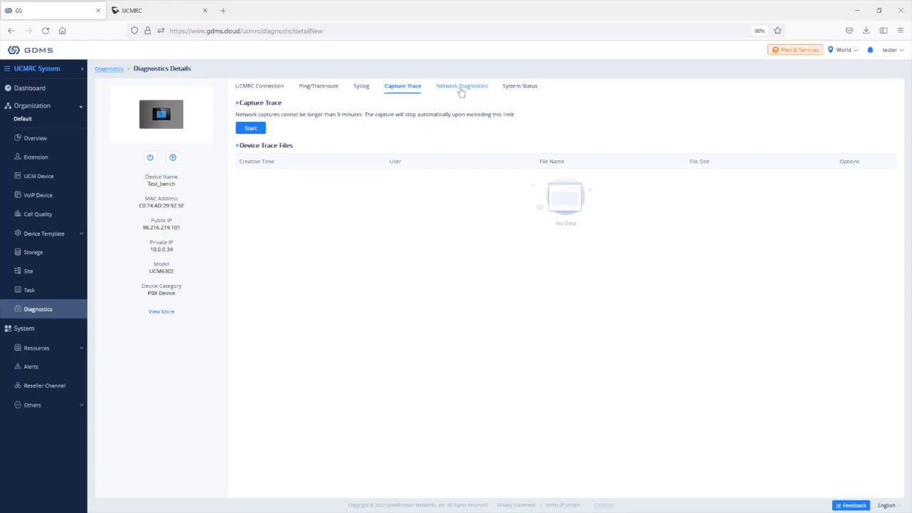
left_click(461, 86)
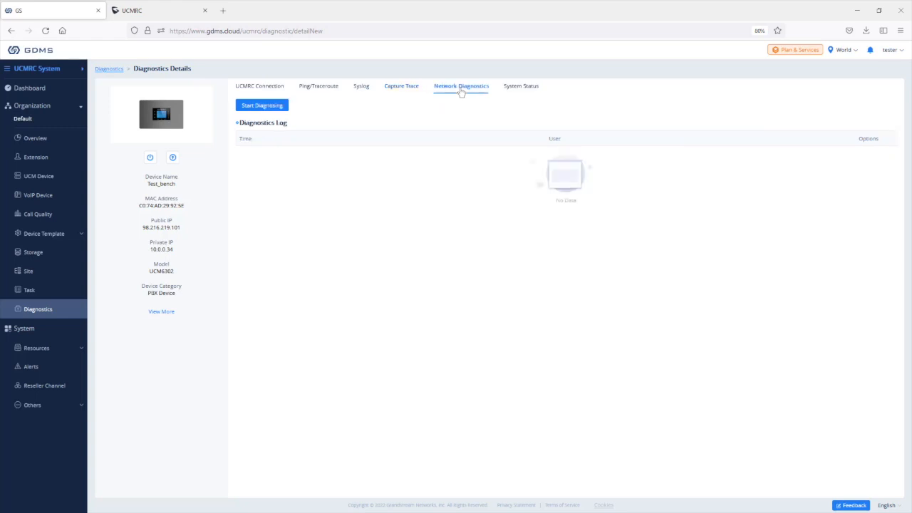
Step: Obtain the UCM6302's system status report, then bring up Test_bench's actions in the UCM Device list
left_click(526, 87)
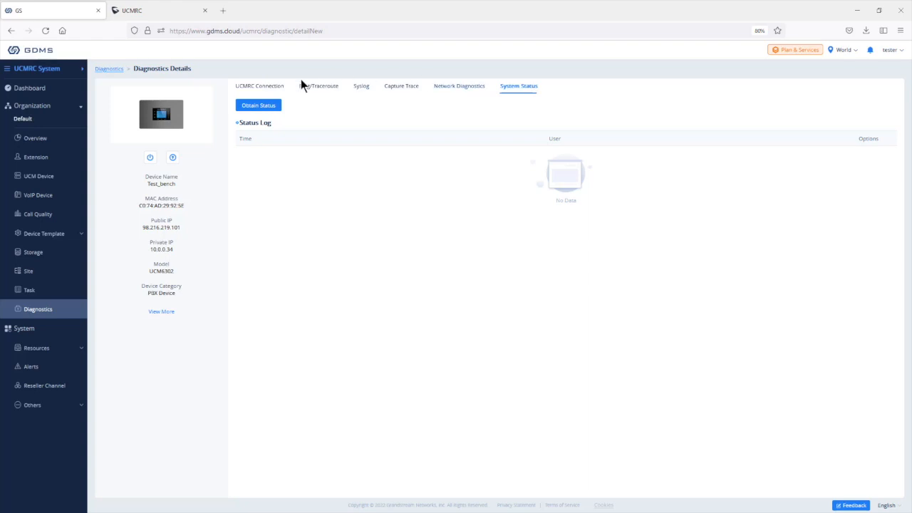
left_click(265, 106)
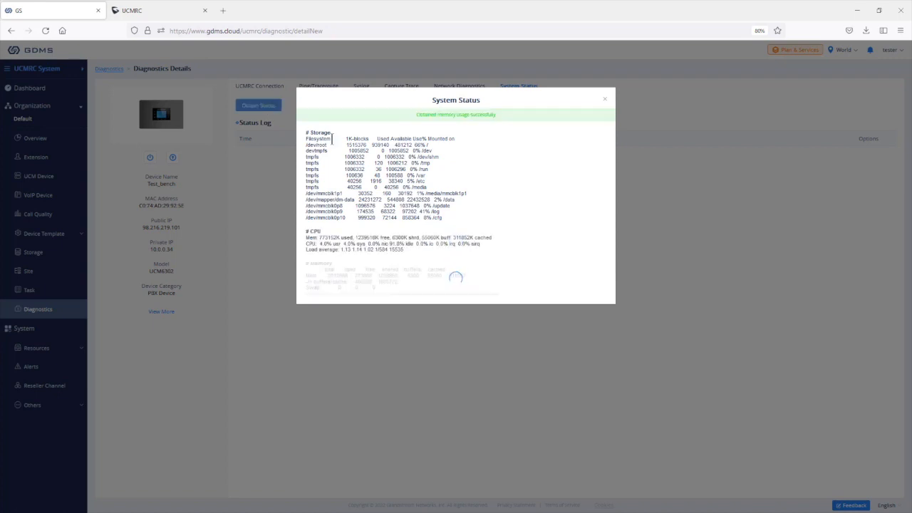
left_click(605, 99)
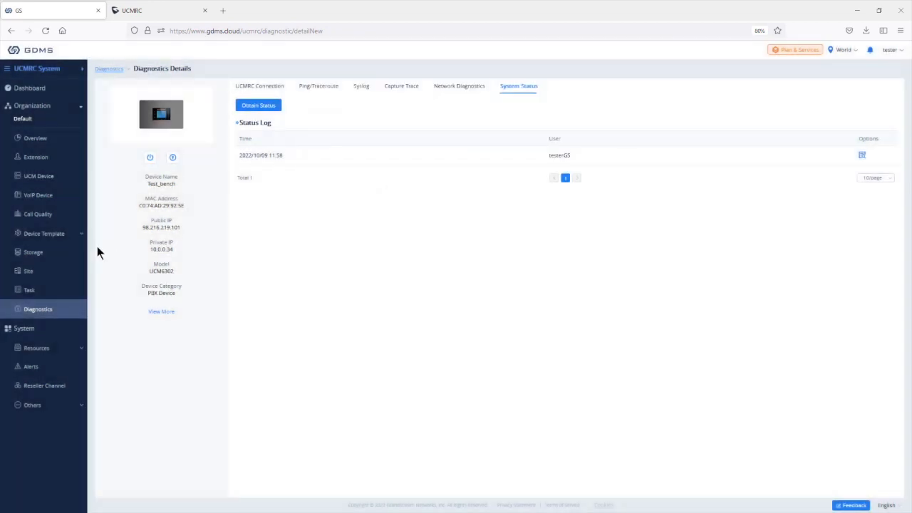
left_click(37, 177)
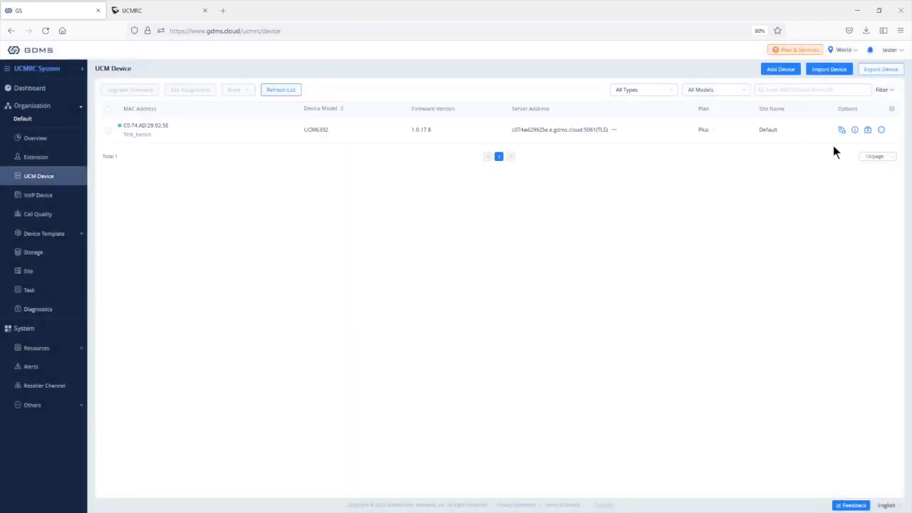
left_click(882, 131)
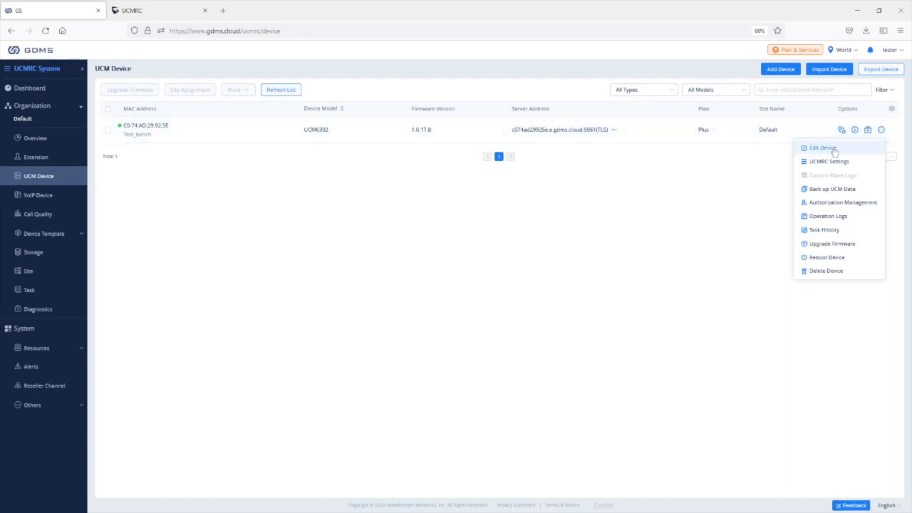
Step: In Test_bench's Edit Device form, review the name and remarks, and turn Access Server off
left_click(833, 151)
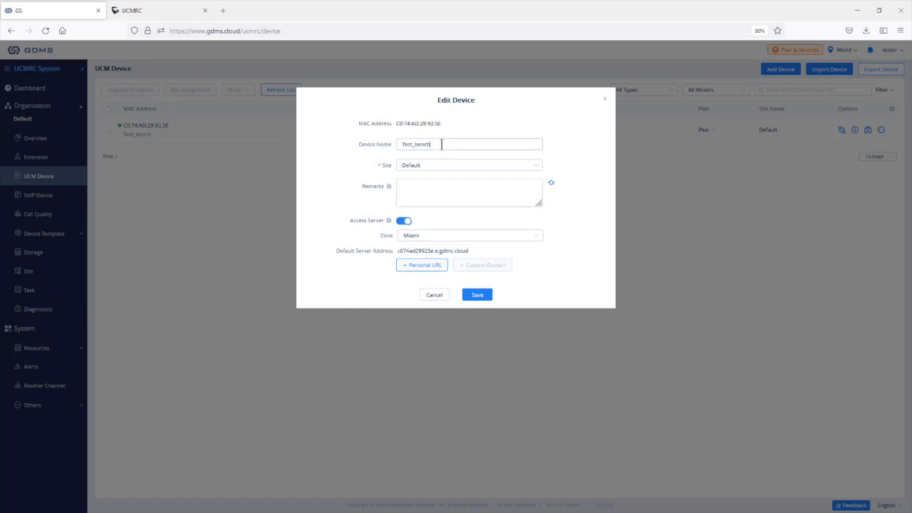
left_click_drag(442, 144, 362, 145)
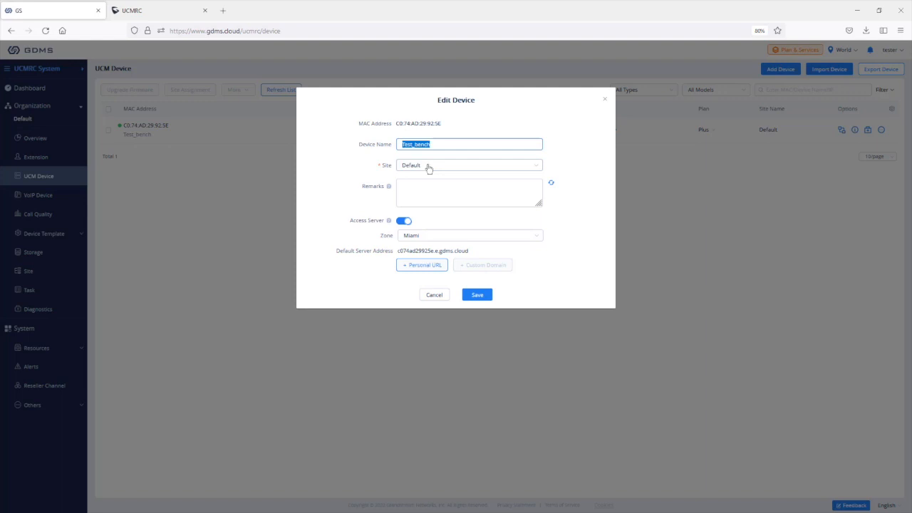
left_click(423, 184)
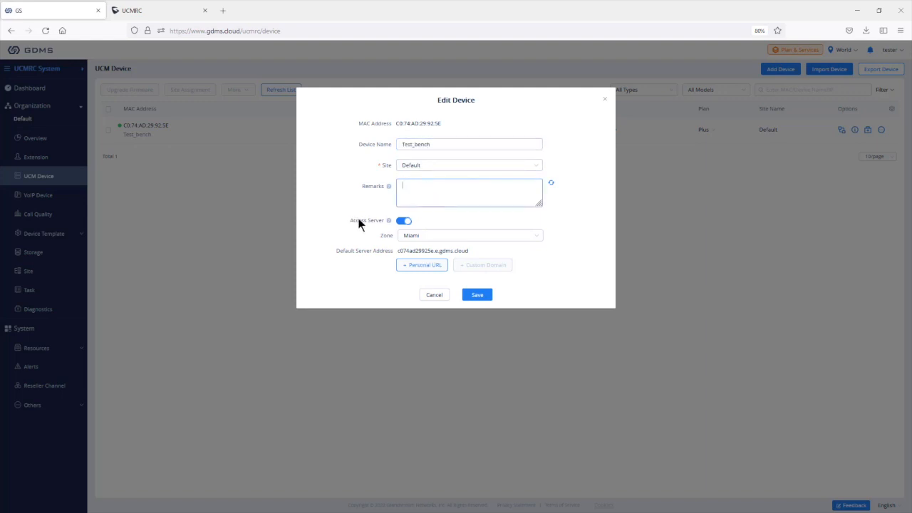
left_click(401, 221)
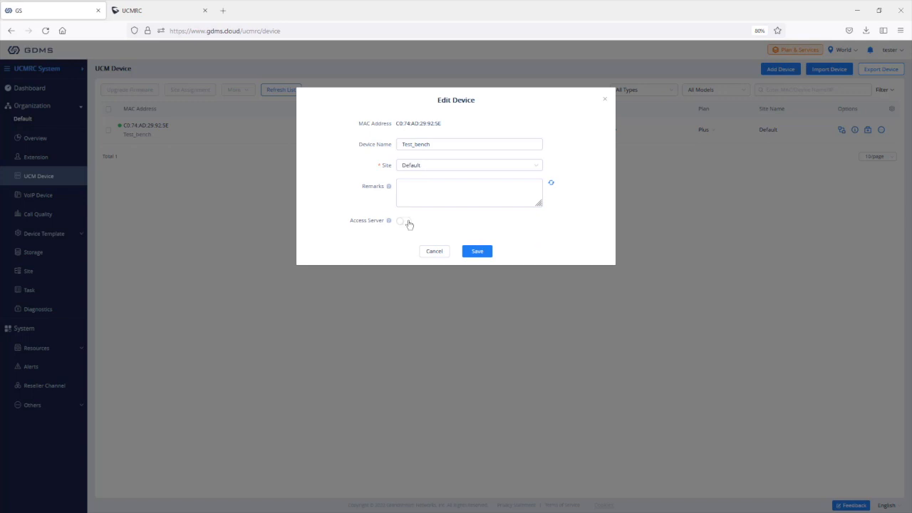
Step: Turn Access Server back on, keep zone Miami, and add an empty Custom Server Address entry
left_click(407, 222)
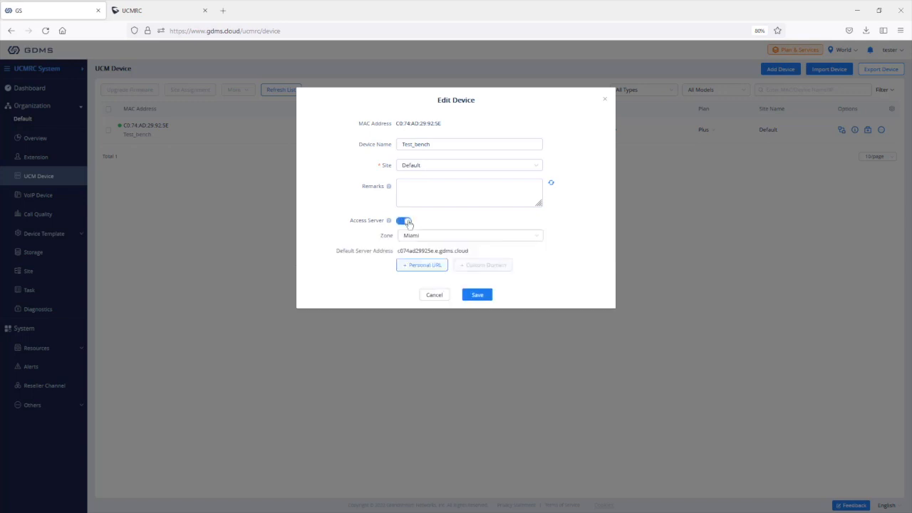
left_click_drag(469, 251, 397, 250)
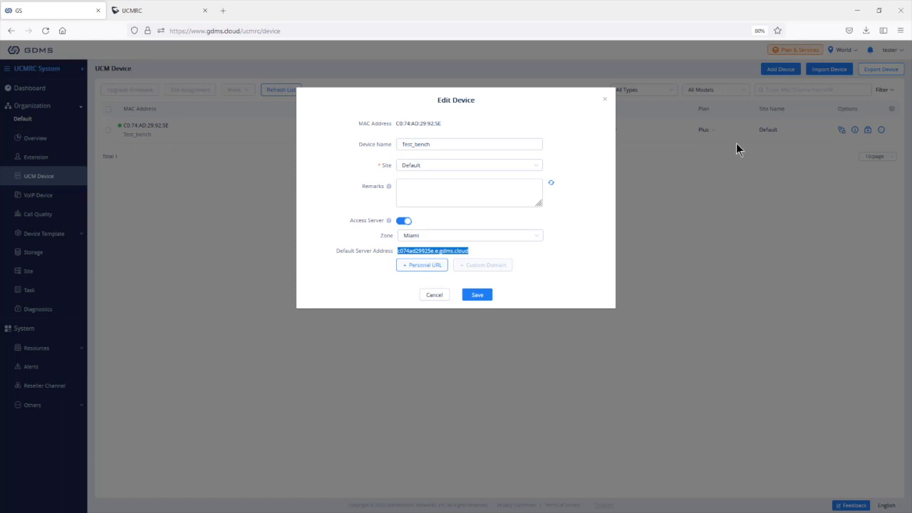
left_click(403, 221)
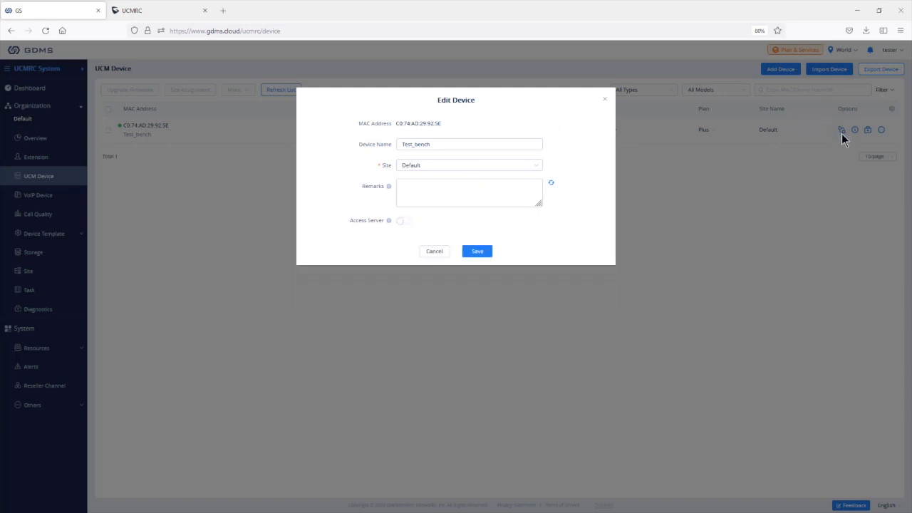
left_click(404, 222)
left_click(428, 237)
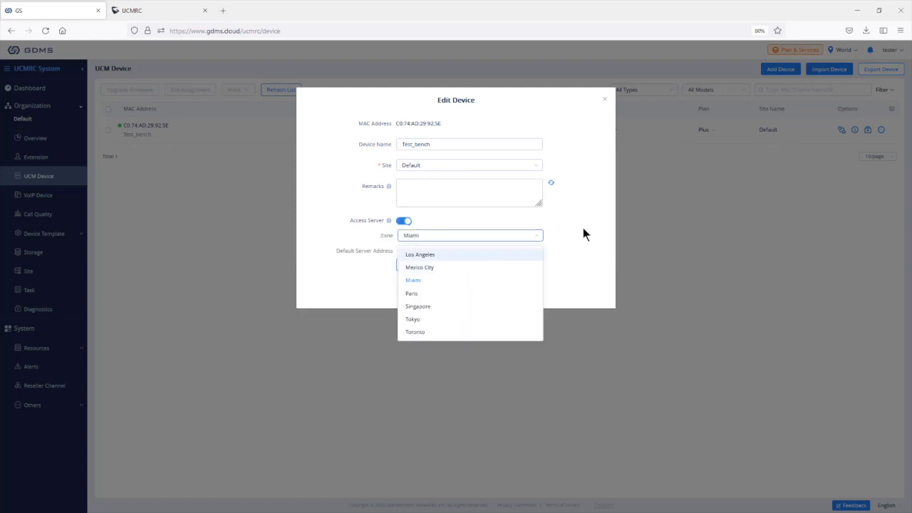
left_click(414, 281)
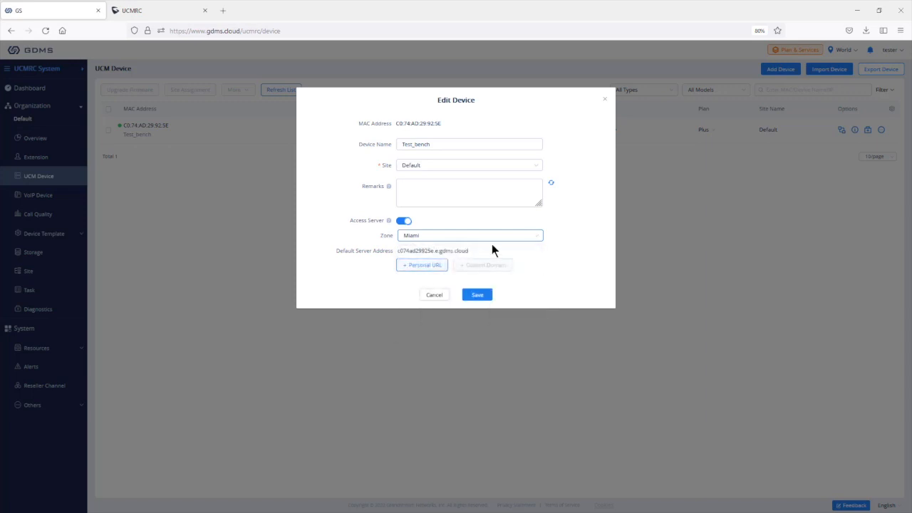
left_click_drag(469, 250, 397, 251)
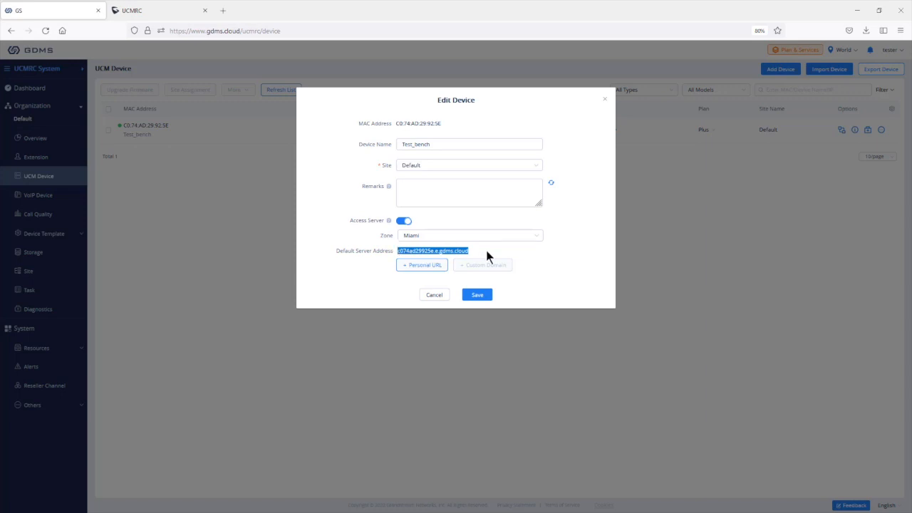
left_click(419, 265)
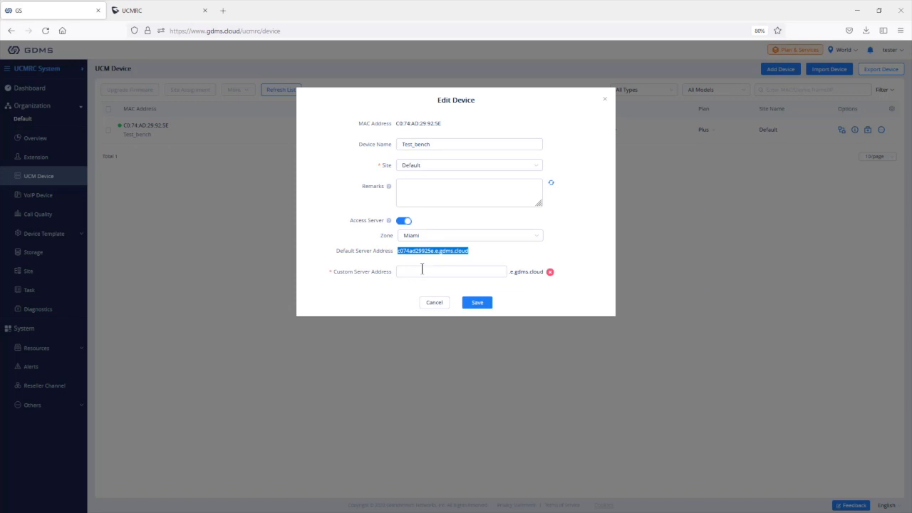
Step: Enter a test value 'x' as the custom server address, then delete that entry
left_click(428, 270)
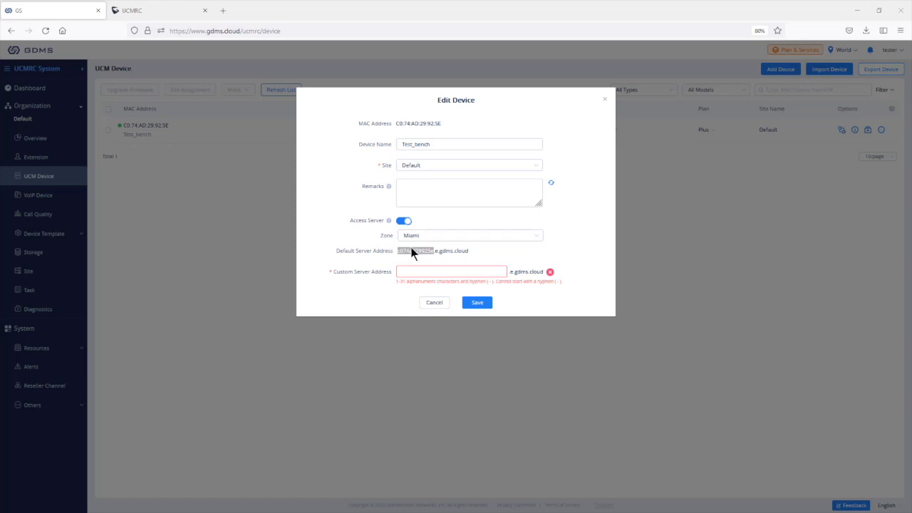
left_click(413, 273)
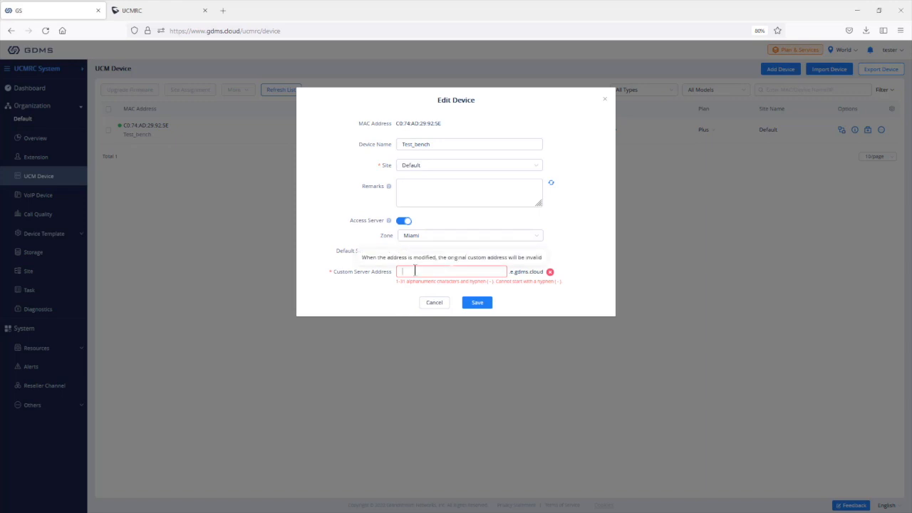
type("xyz")
left_click(587, 249)
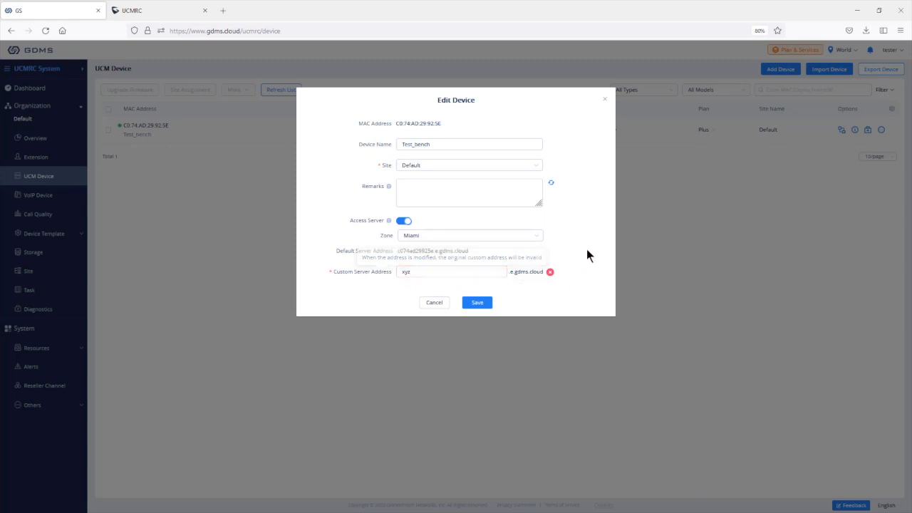
left_click(549, 275)
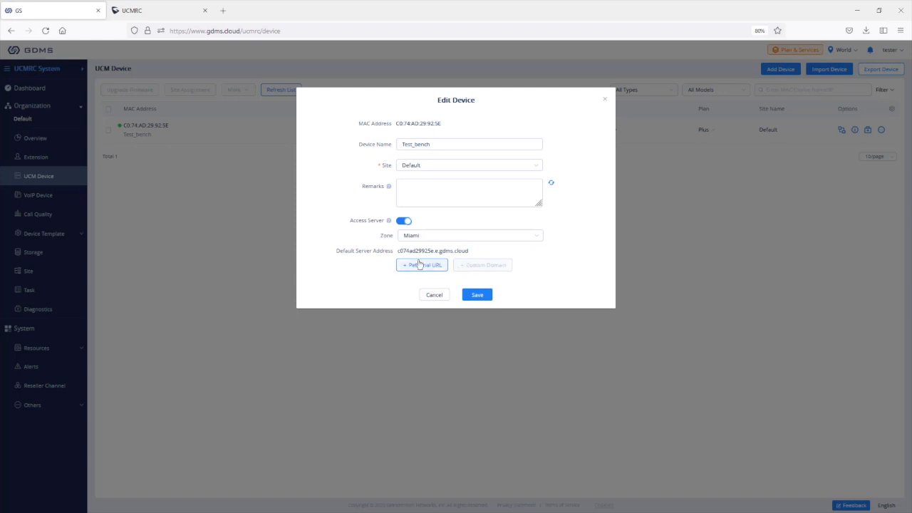
left_click_drag(436, 250, 466, 251)
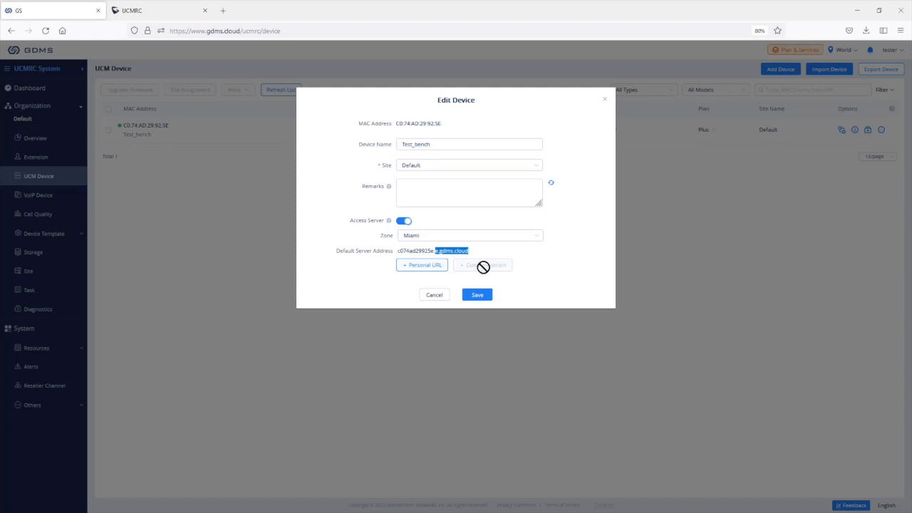
Step: Check which plans support custom domains in the UCMRC Plan Compared table, then return to GDMS
left_click(171, 11)
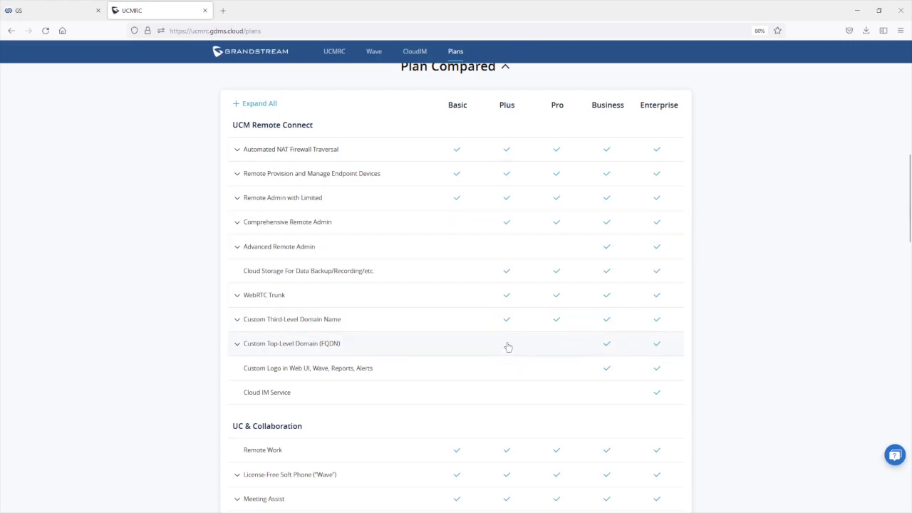
left_click(64, 9)
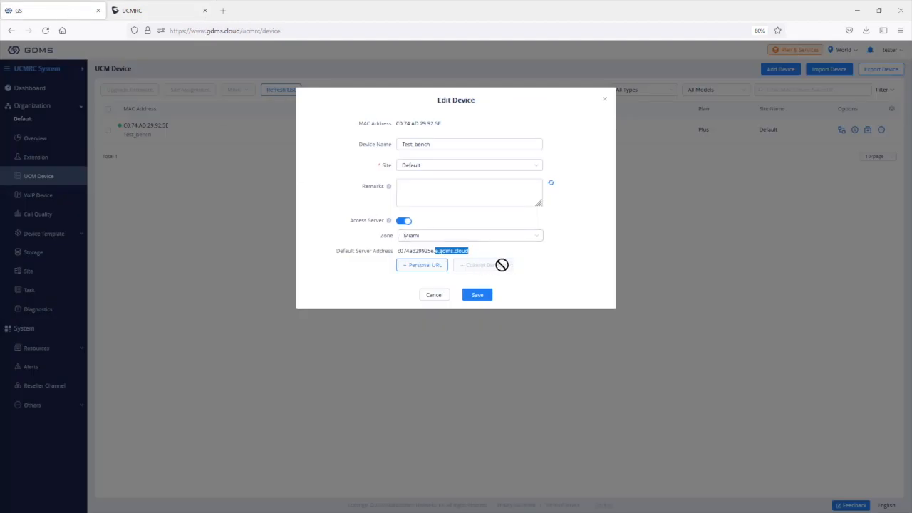
Step: Close Edit Device unsaved, open Test_bench's UCMRC Settings in a new tab, and return to the device list
left_click(605, 99)
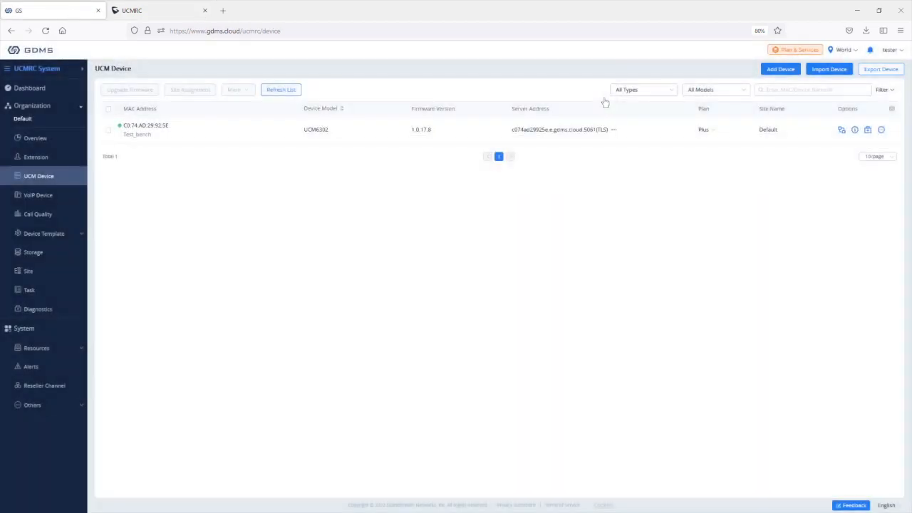
left_click(881, 130)
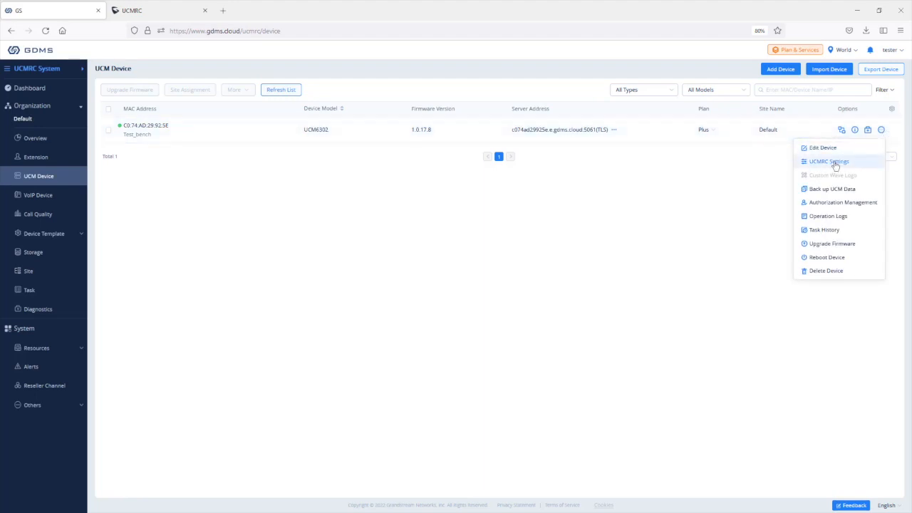
left_click(834, 163)
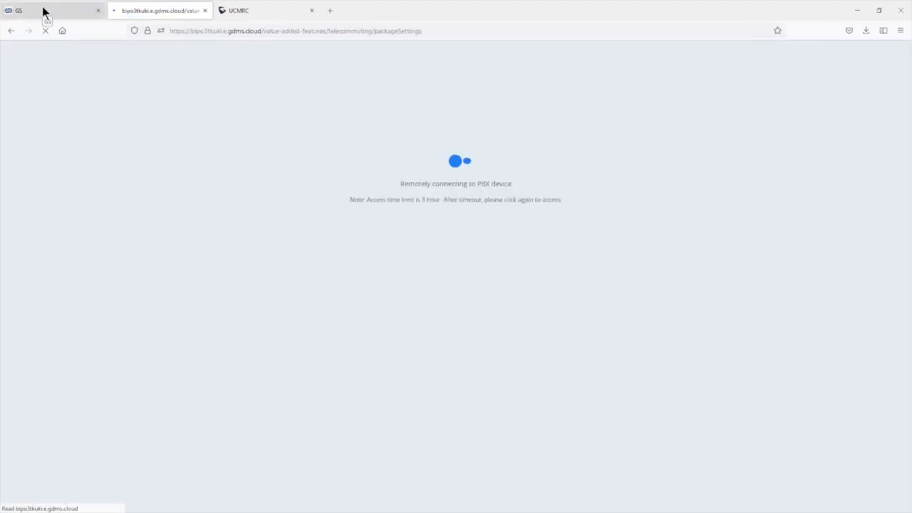
left_click(43, 10)
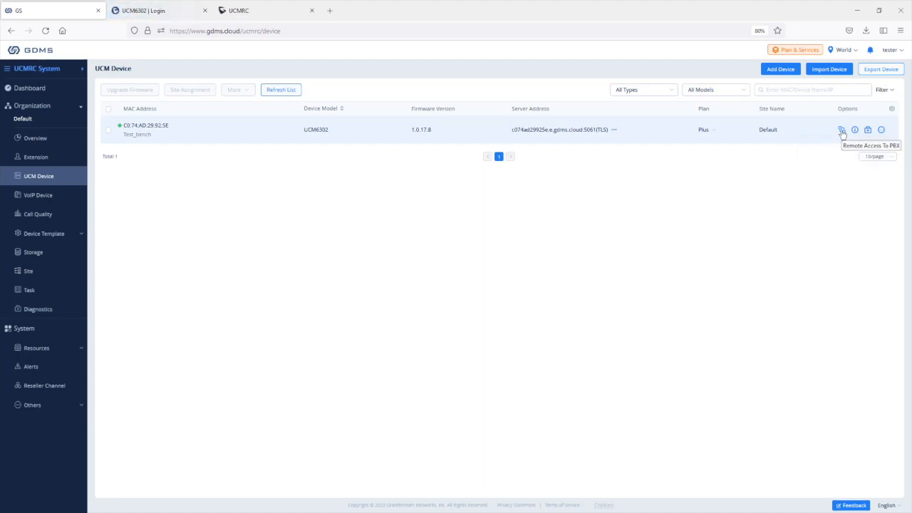
Step: Open remote access to the UCM6302 and check its RemoteConnect address on the login page
left_click(841, 132)
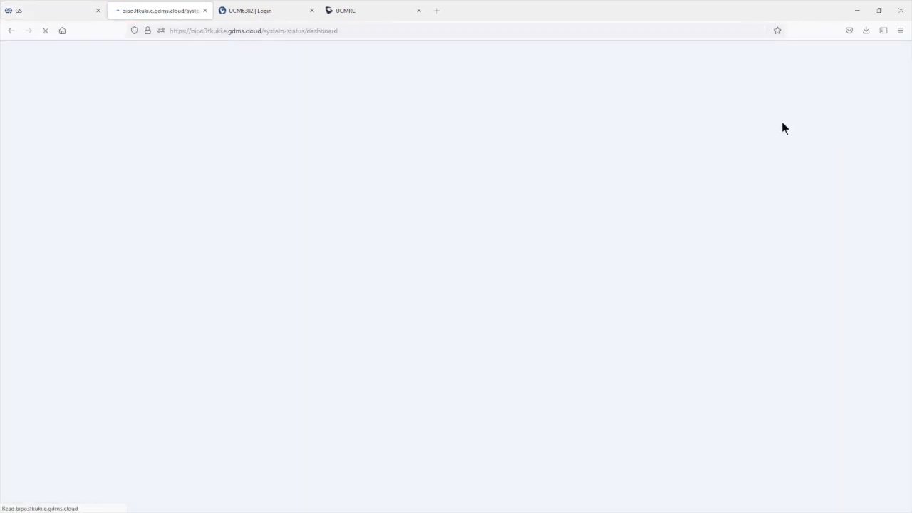
left_click(294, 31)
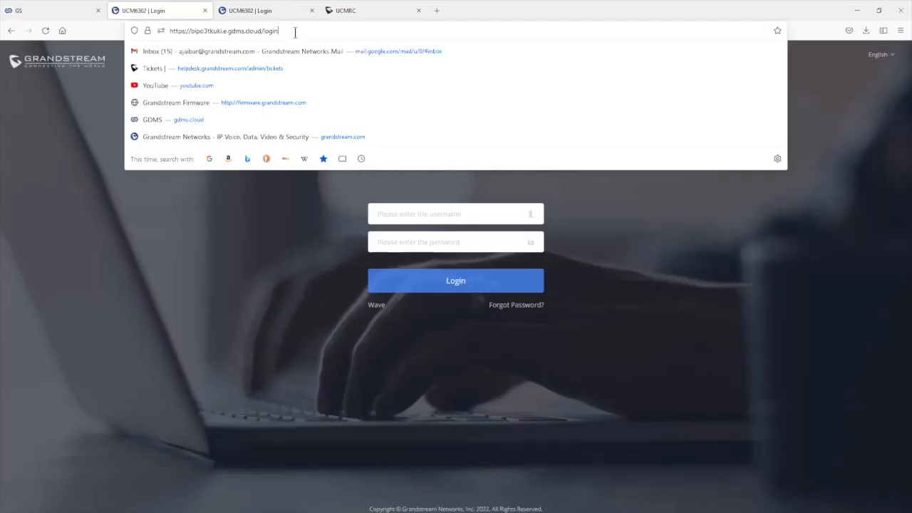
left_click_drag(295, 30, 164, 31)
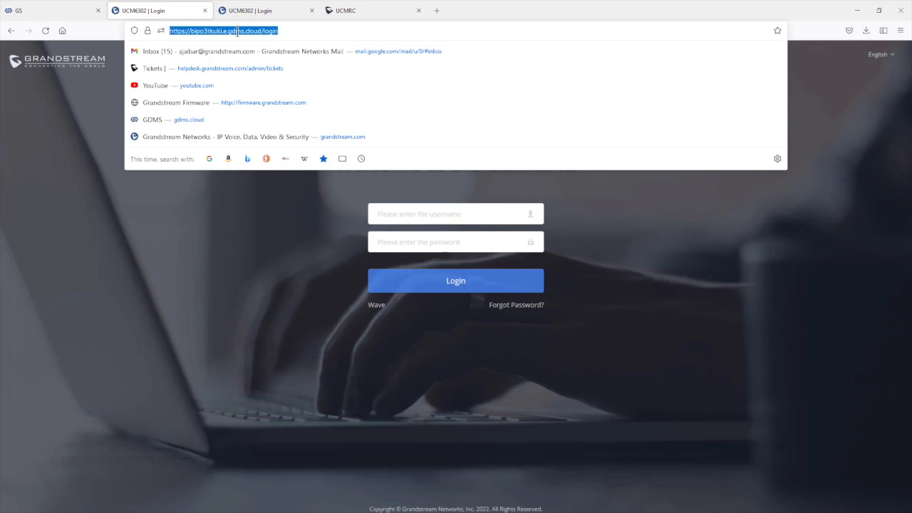
left_click(308, 35)
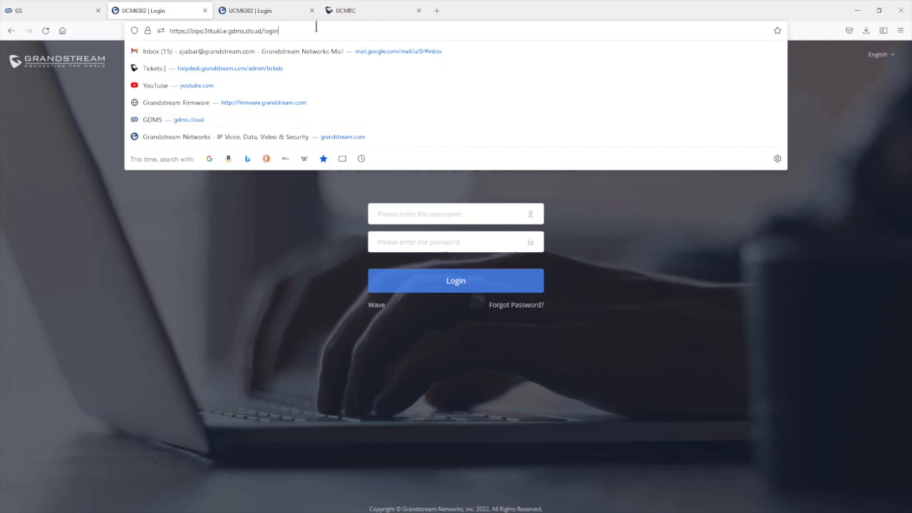
left_click(660, 259)
Step: Log in as admin with the account password and bring up the UCM6302 dashboard
left_click(377, 217)
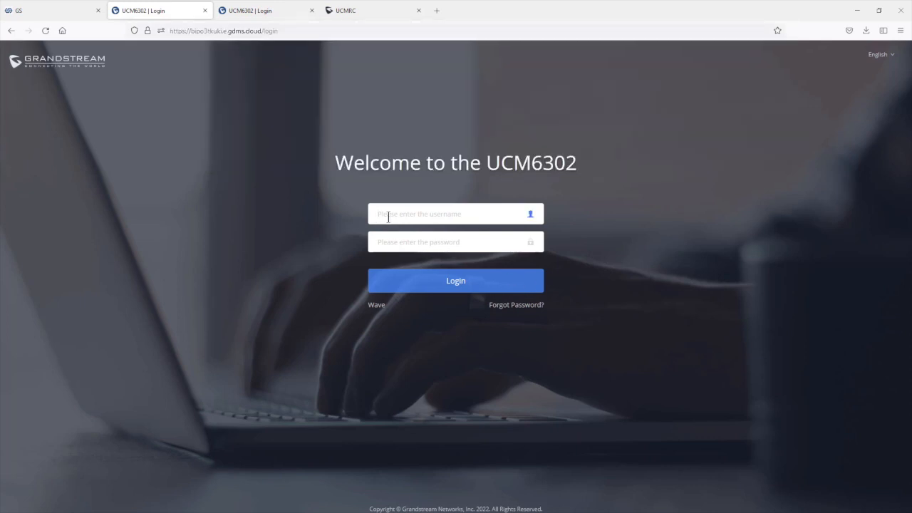
type("admin")
key("Tab")
type("•••")
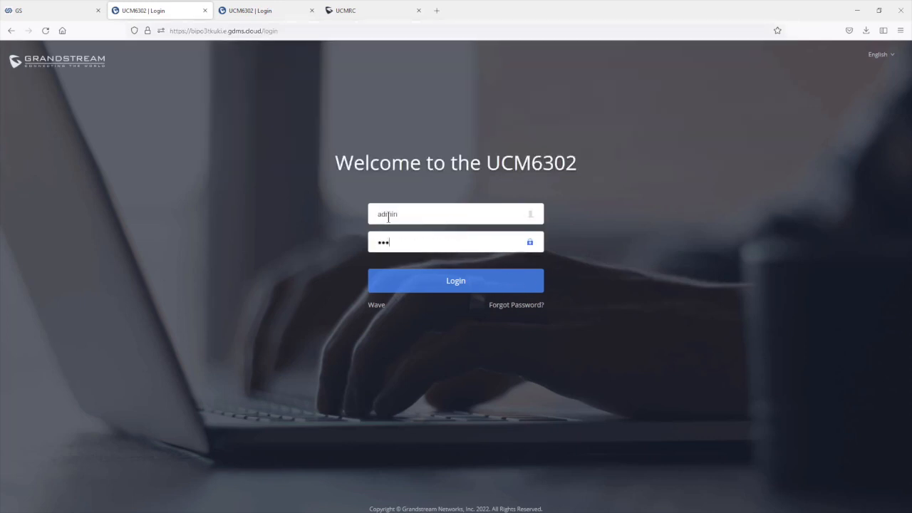
type("•••••••")
left_click(465, 287)
left_click(55, 10)
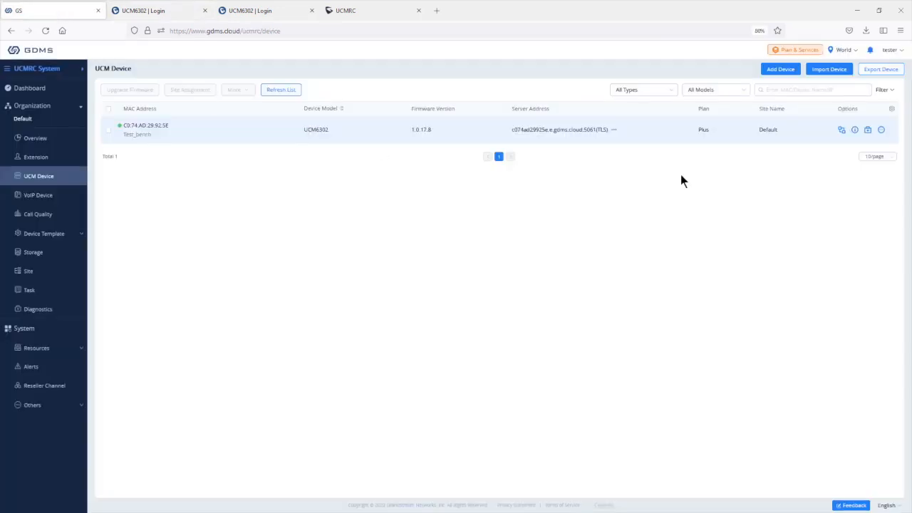
left_click(189, 9)
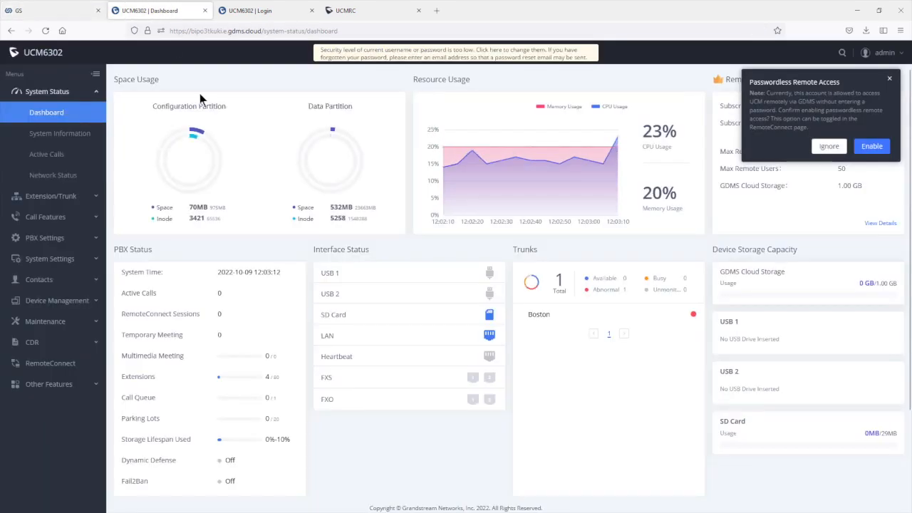
mouse_move(164, 184)
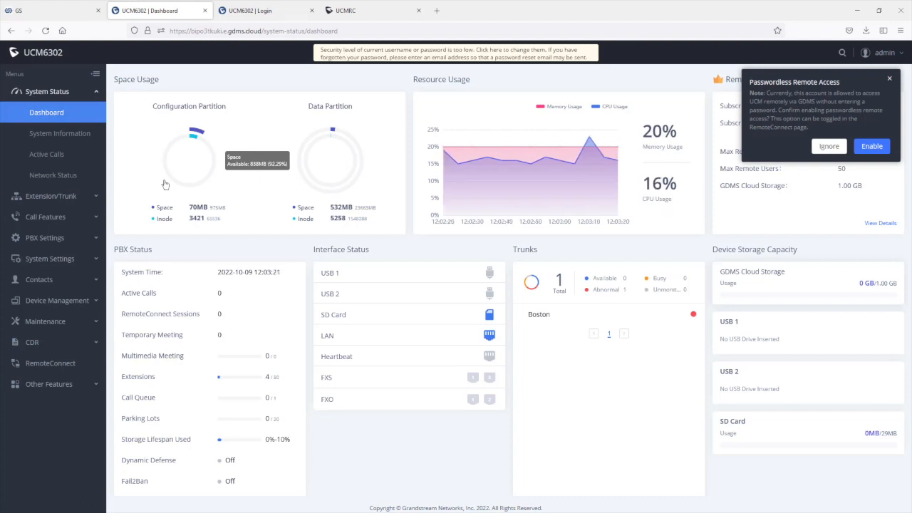
Step: Tick Enable Passwordless Remote Access in RemoteConnect Plan Settings, then return to the GDMS device list
left_click(52, 365)
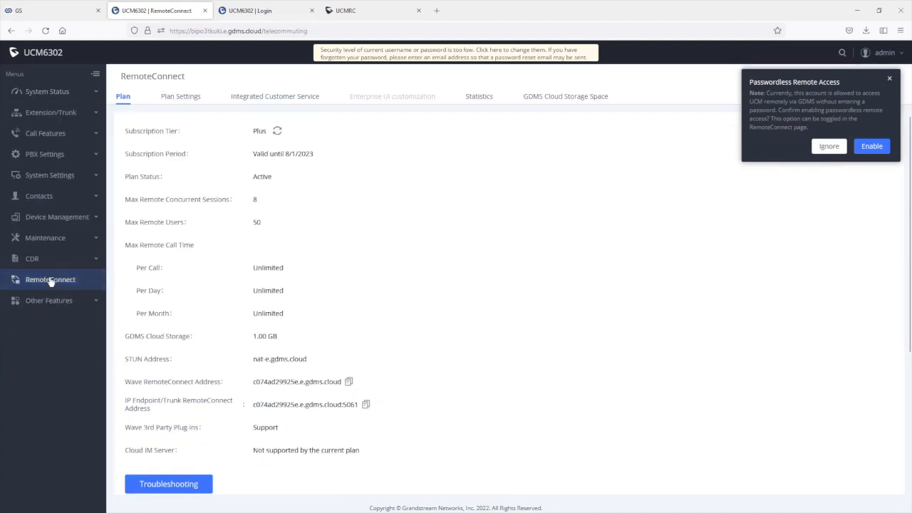
left_click(53, 285)
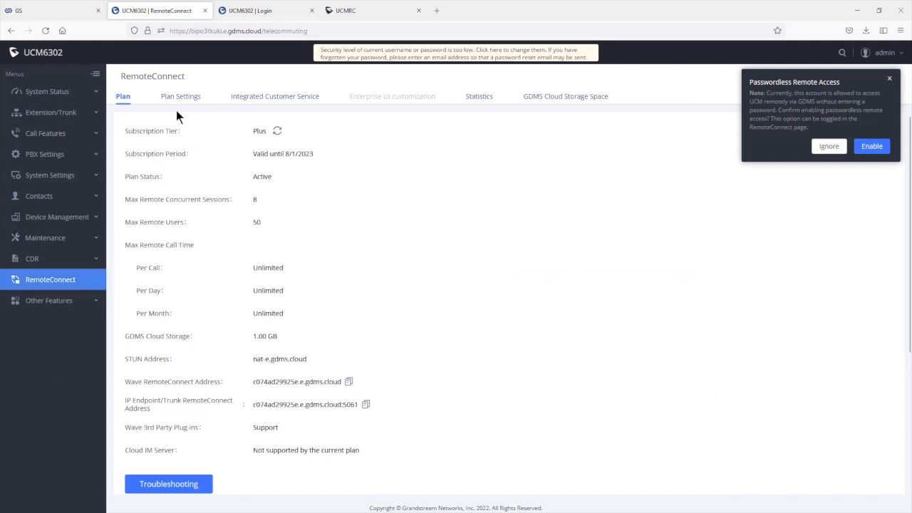
left_click(179, 100)
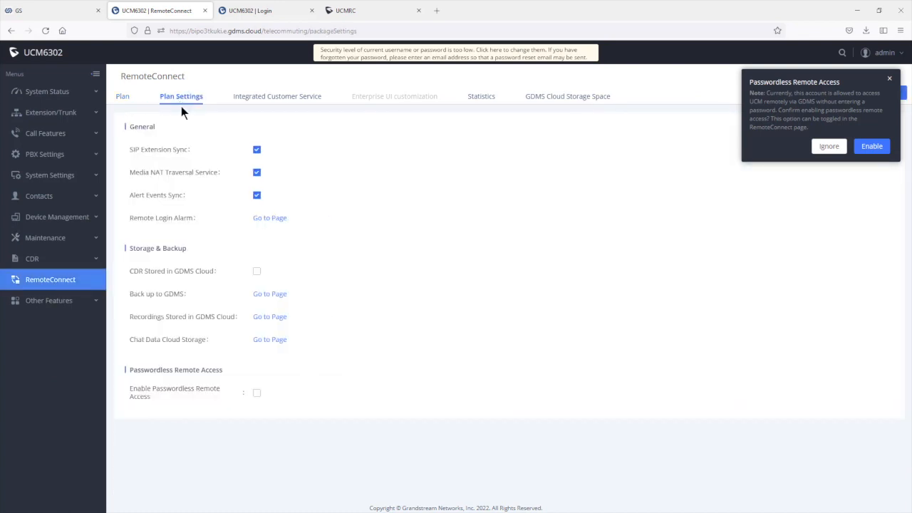
mouse_move(148, 396)
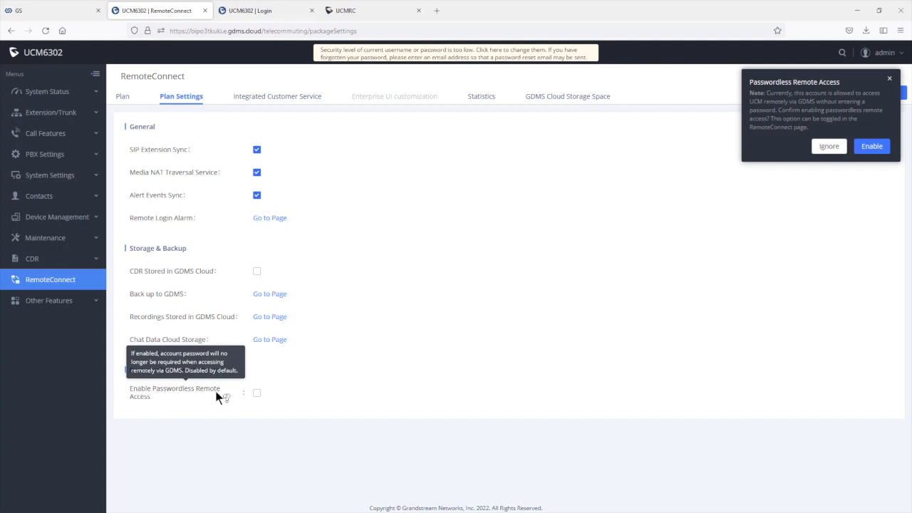
left_click(258, 395)
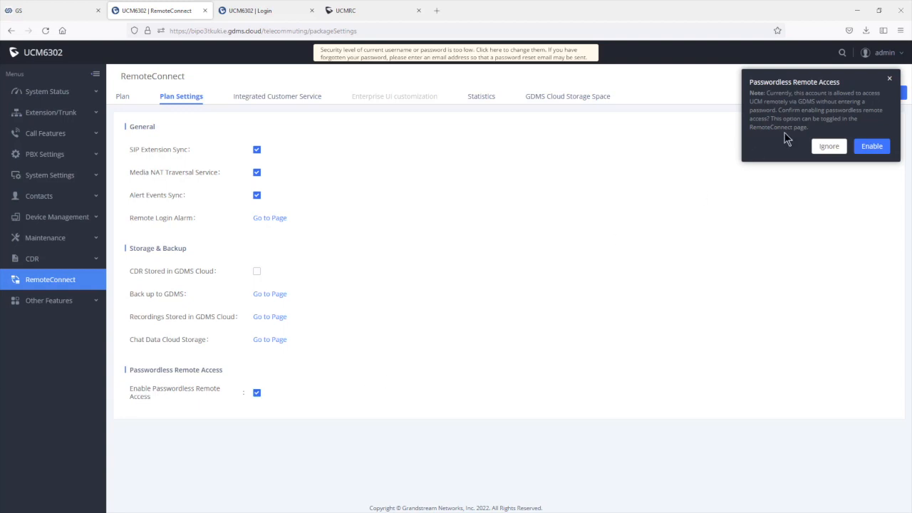
left_click(39, 18)
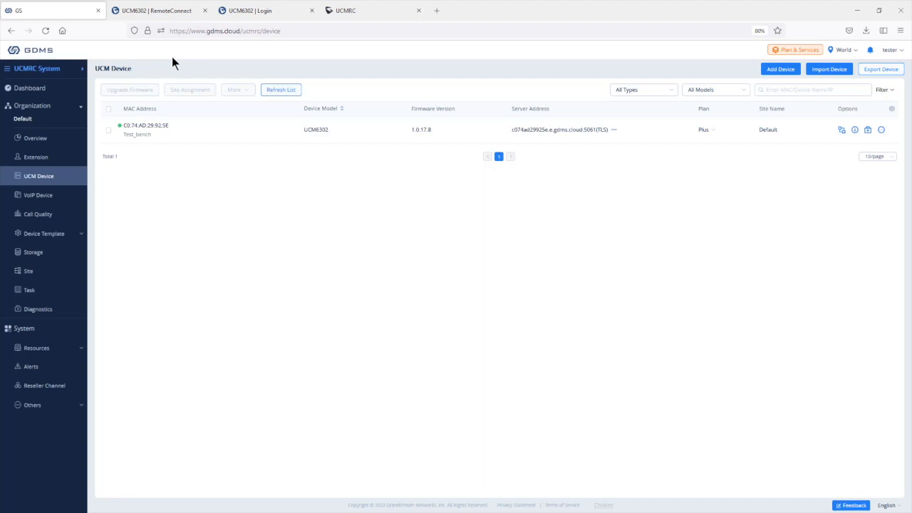
Step: Open Test_bench's action menu after a glance at the UCMRC Plans comparison
left_click(882, 130)
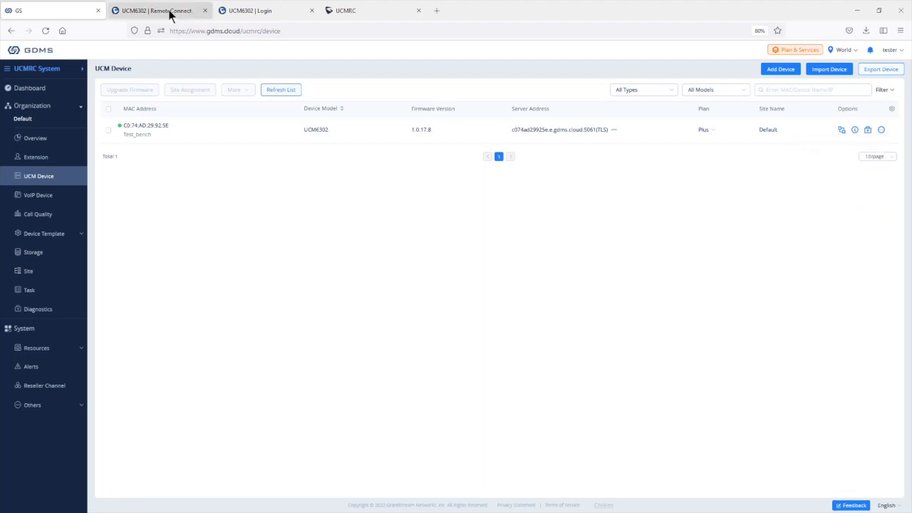
left_click(356, 11)
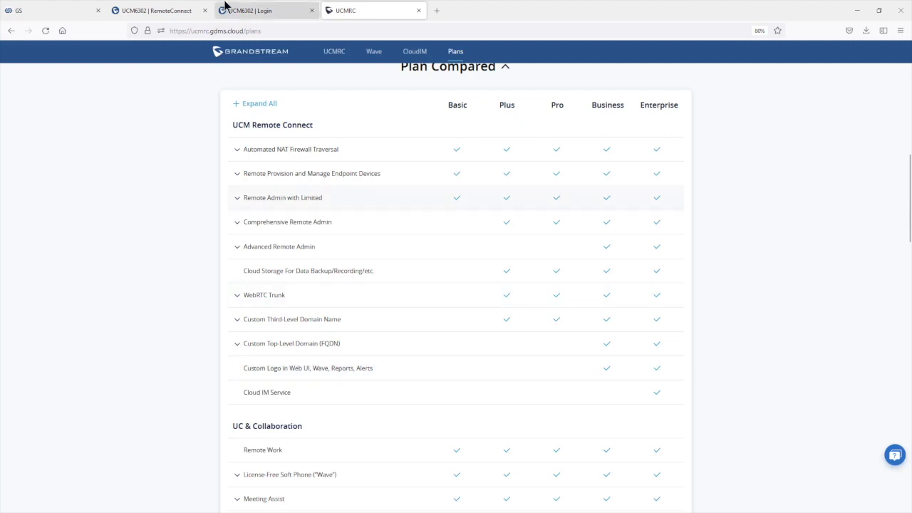
left_click(3, 9)
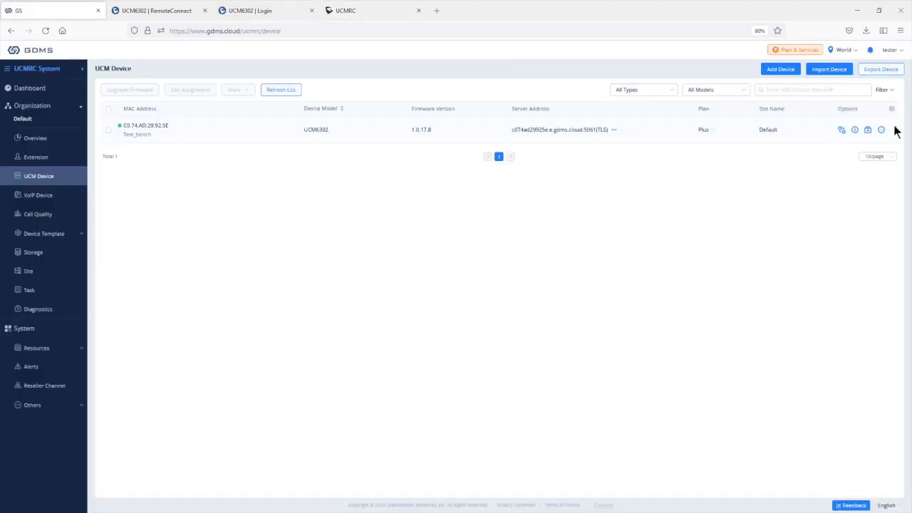
mouse_move(883, 133)
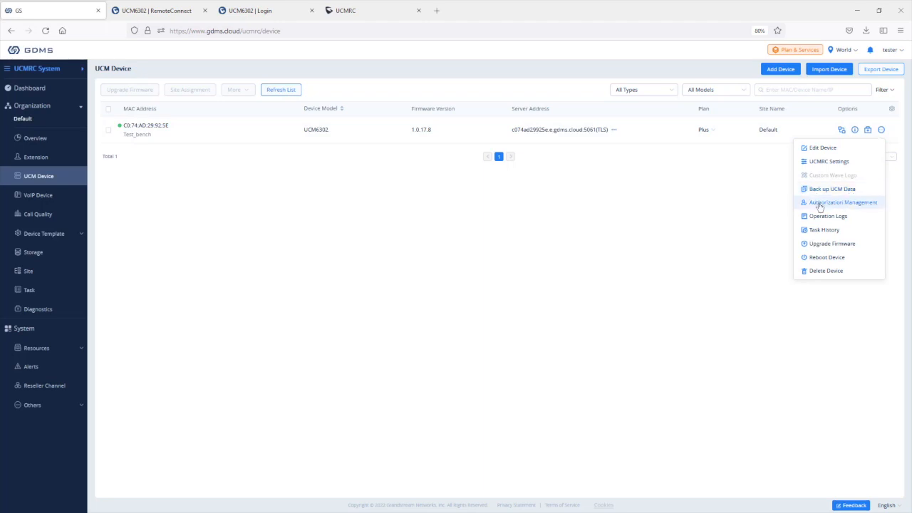
Step: Enter an authorized duration of 36 under Authorization Management, then open Test_bench's Operation Logs
left_click(876, 208)
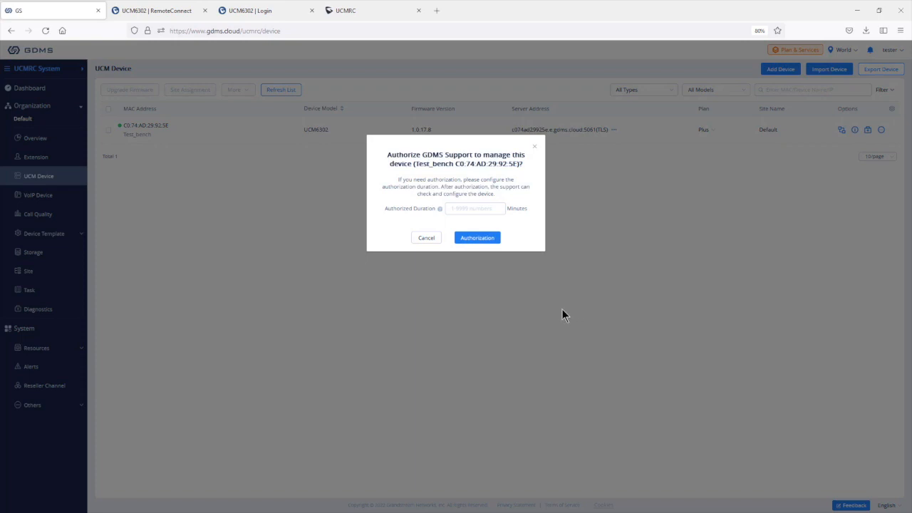
left_click(475, 207)
type("3600")
left_click(536, 146)
left_click(845, 221)
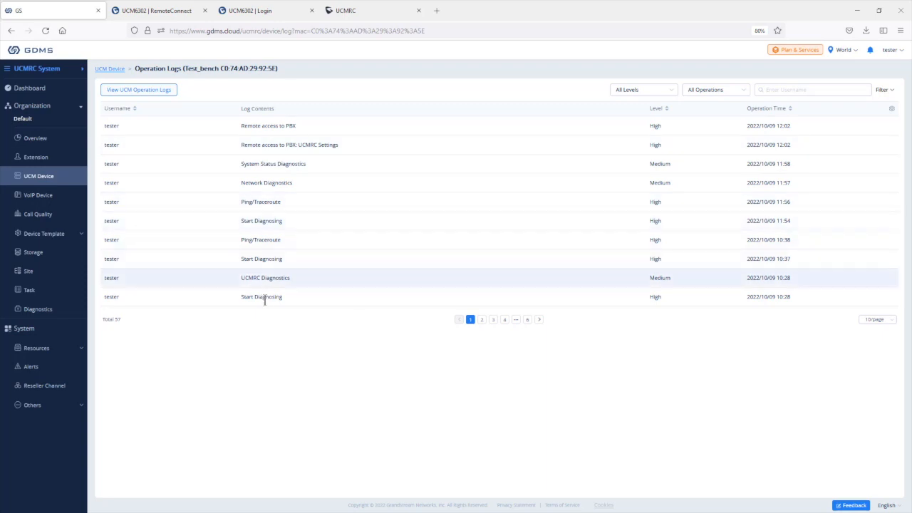
Step: Review the Plus plan details and purchase options without buying, then go to the Storage page
left_click(50, 181)
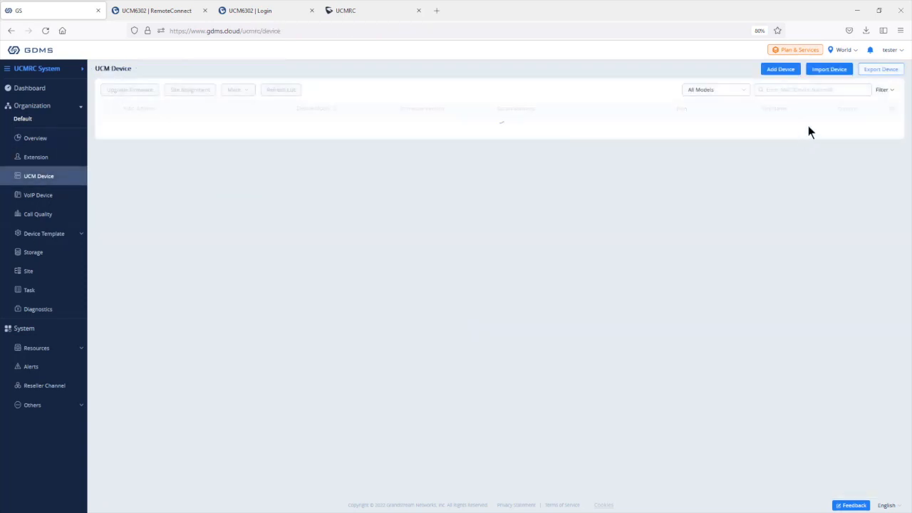
left_click(881, 131)
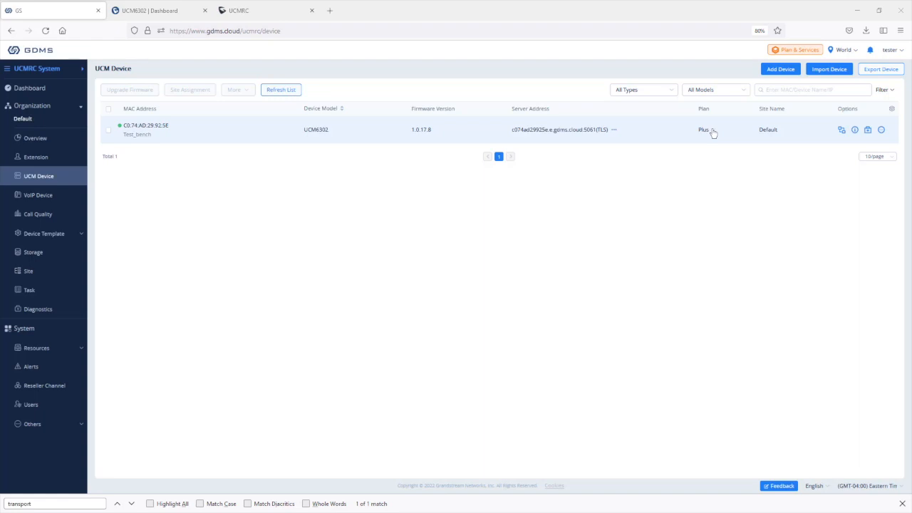
left_click(711, 131)
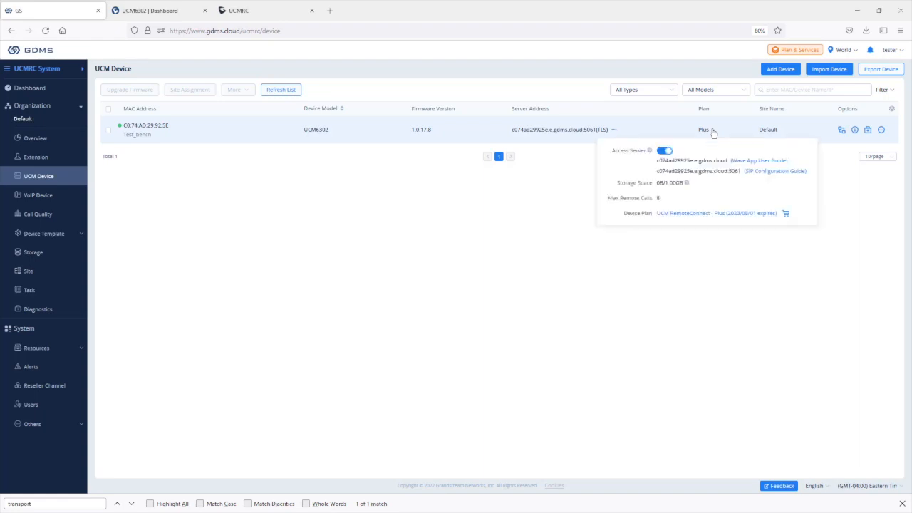
left_click(786, 214)
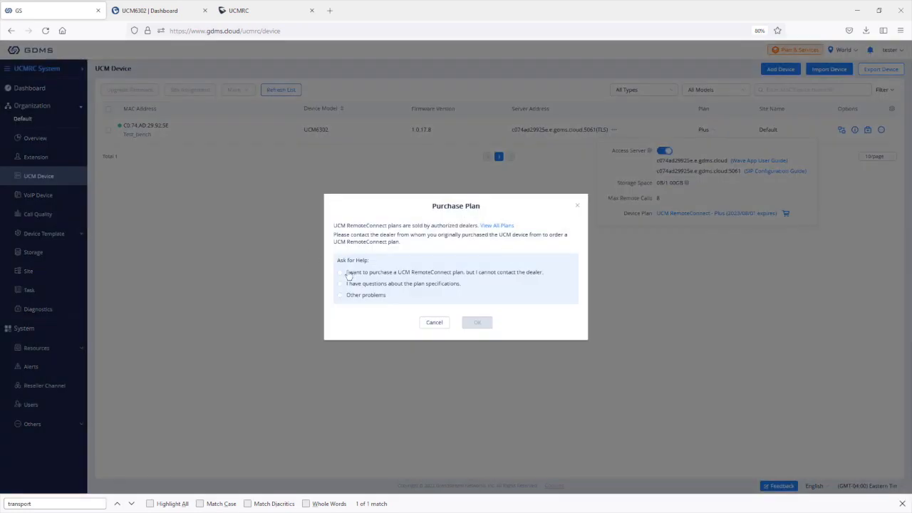
left_click(342, 275)
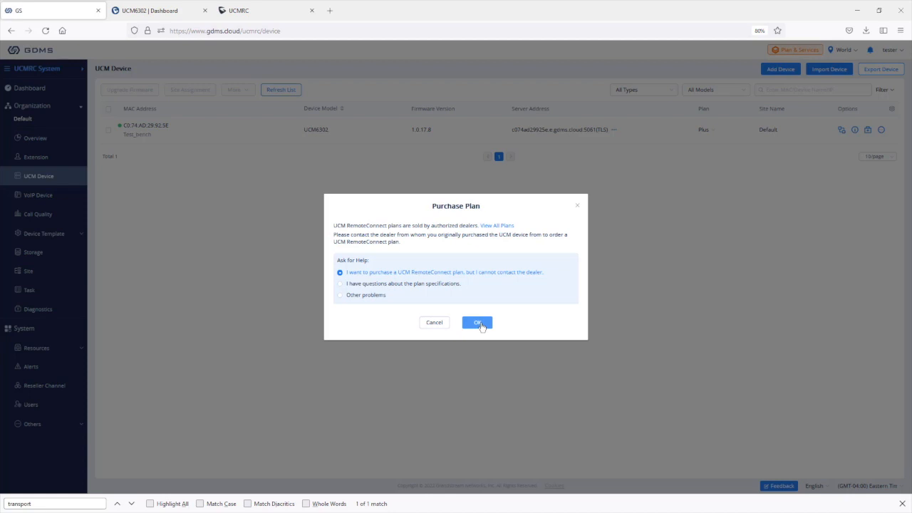
left_click(578, 208)
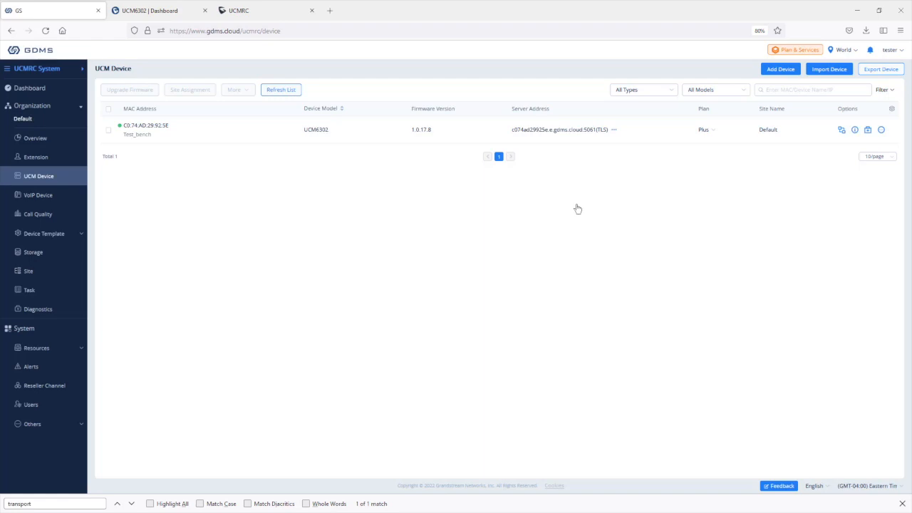
left_click(35, 253)
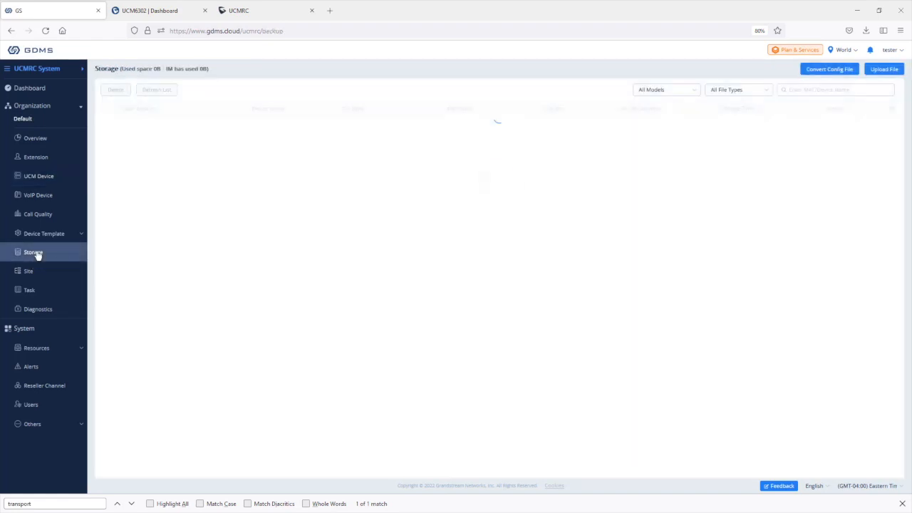
Step: Set up a config conversion to UCM6302 for Test_bench_UCM6302, cancel it, and switch to the dashboard
left_click(853, 74)
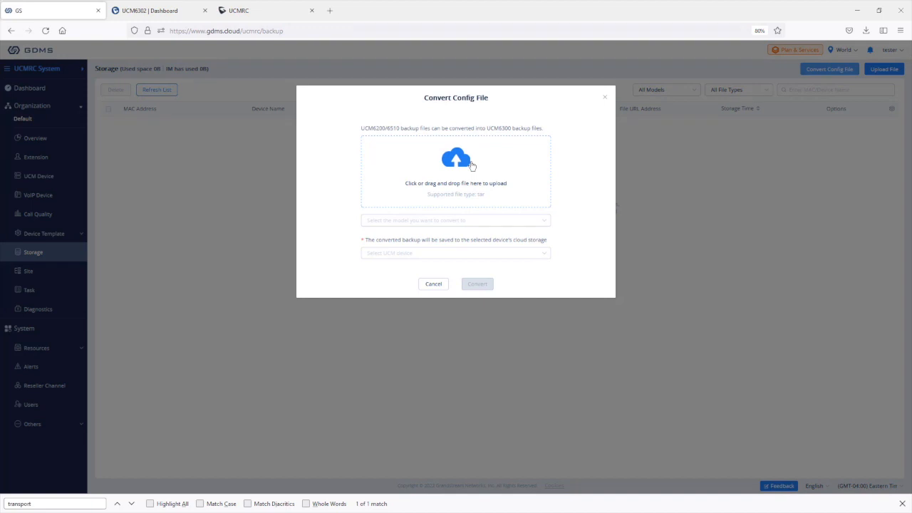
left_click(448, 223)
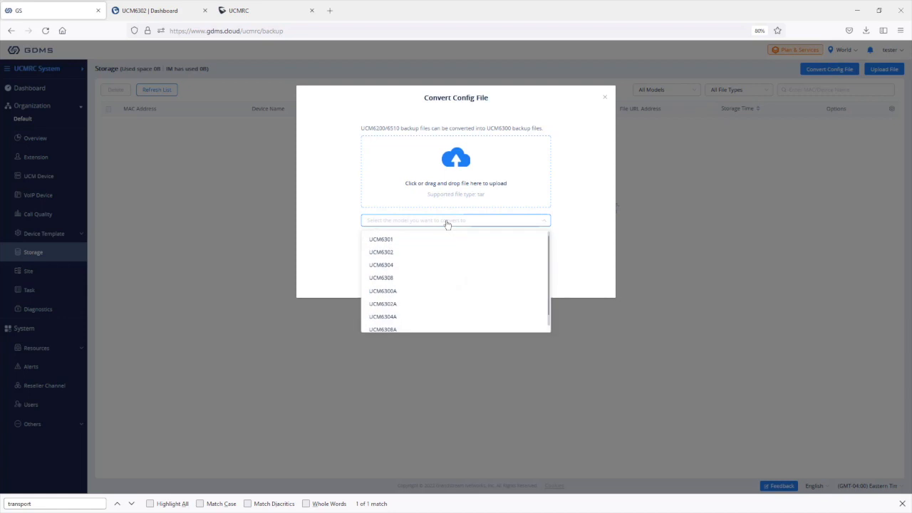
left_click(404, 255)
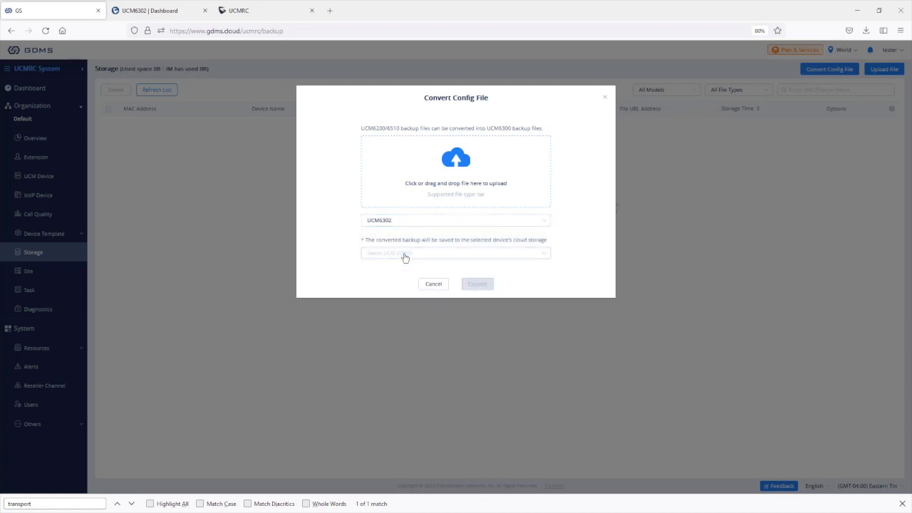
left_click(404, 257)
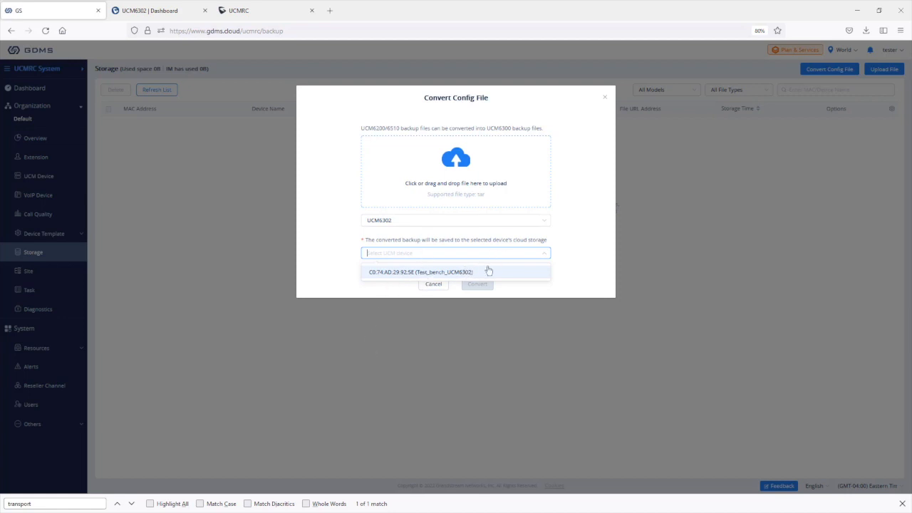
left_click(489, 271)
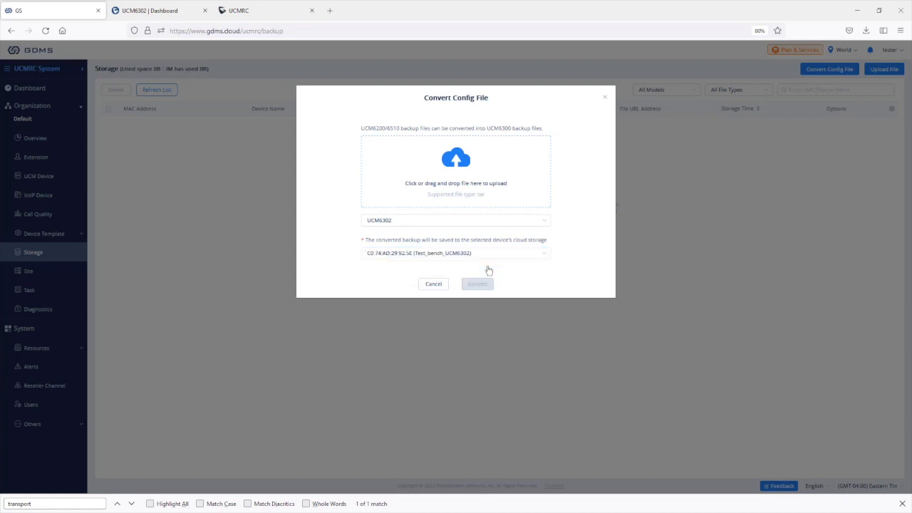
key("Escape")
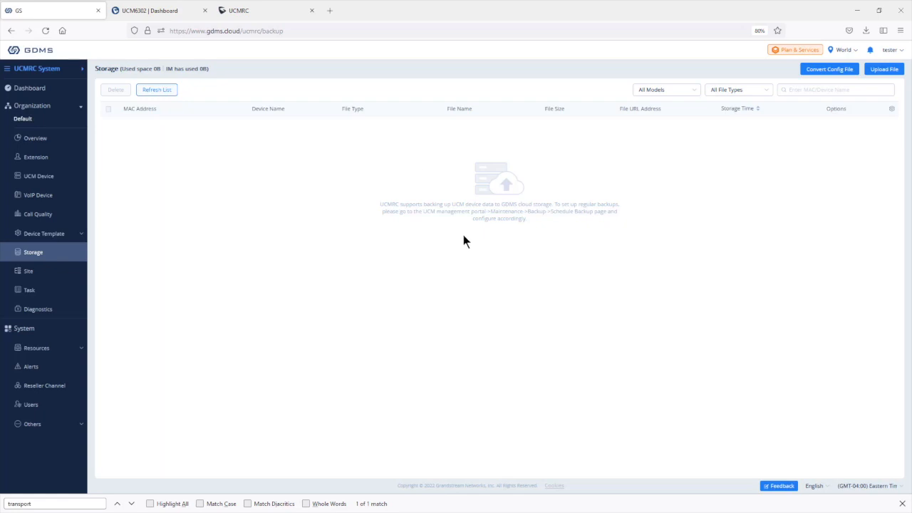
left_click(152, 11)
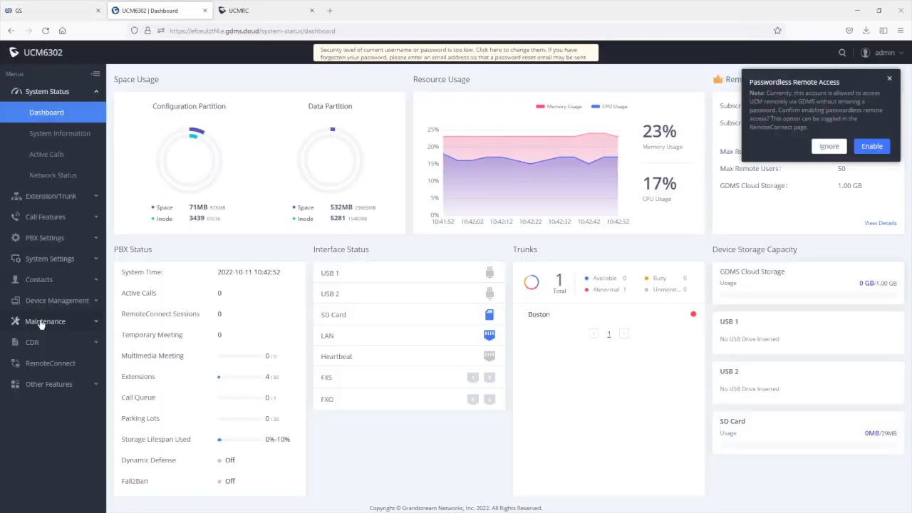
Step: Start a new backup with GDMS Cloud Storage as destination, then go back to the backup list
left_click(41, 321)
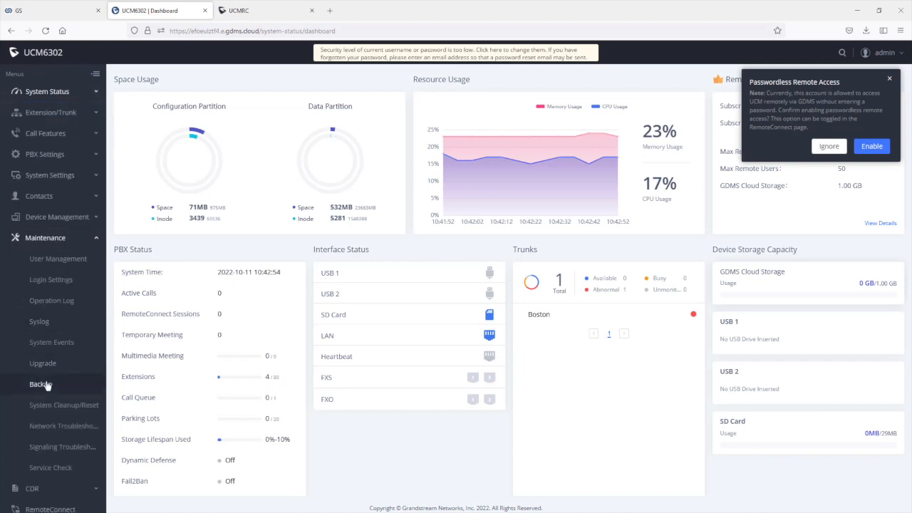
left_click(43, 382)
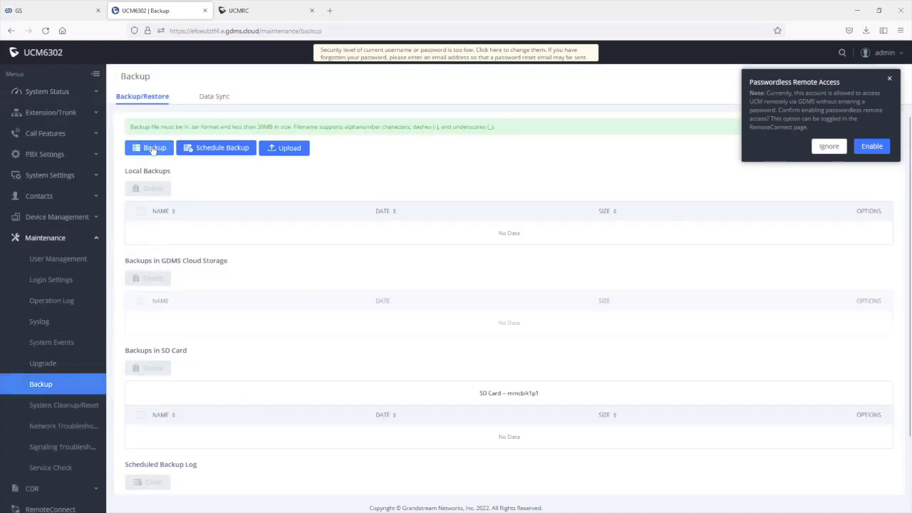
left_click(153, 148)
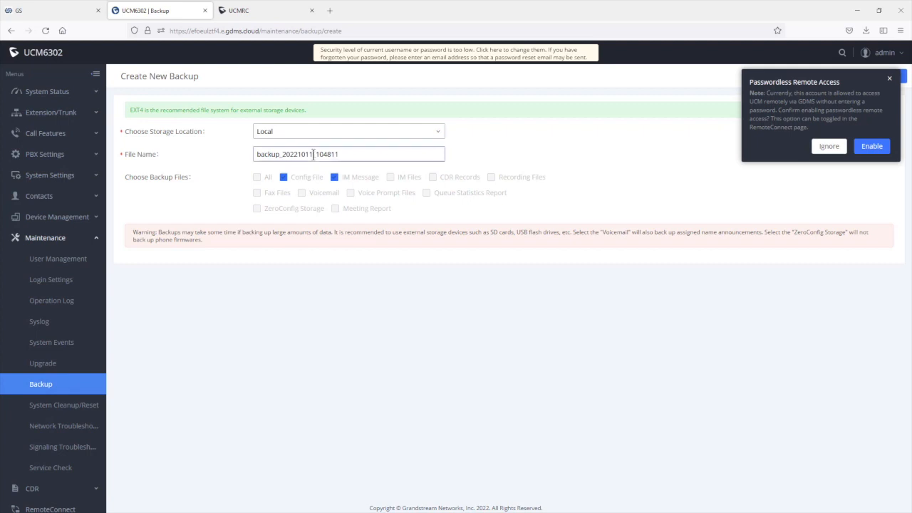
left_click(327, 132)
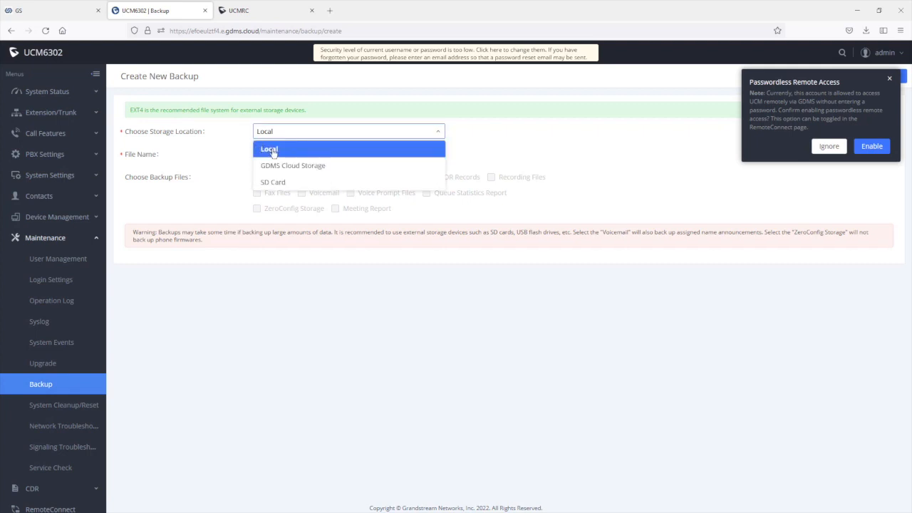
left_click(317, 168)
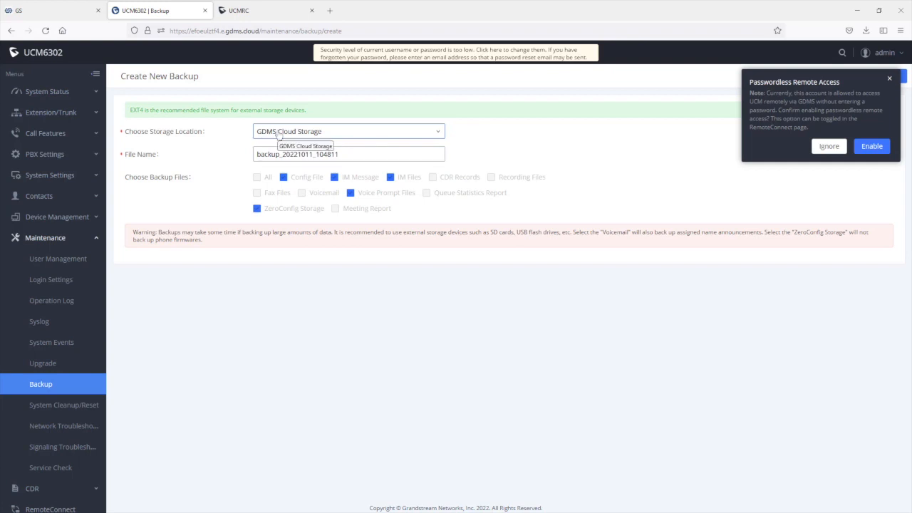
left_click(63, 388)
Step: Enable scheduled backups to GDMS Cloud Storage in Schedule Backup
left_click(223, 147)
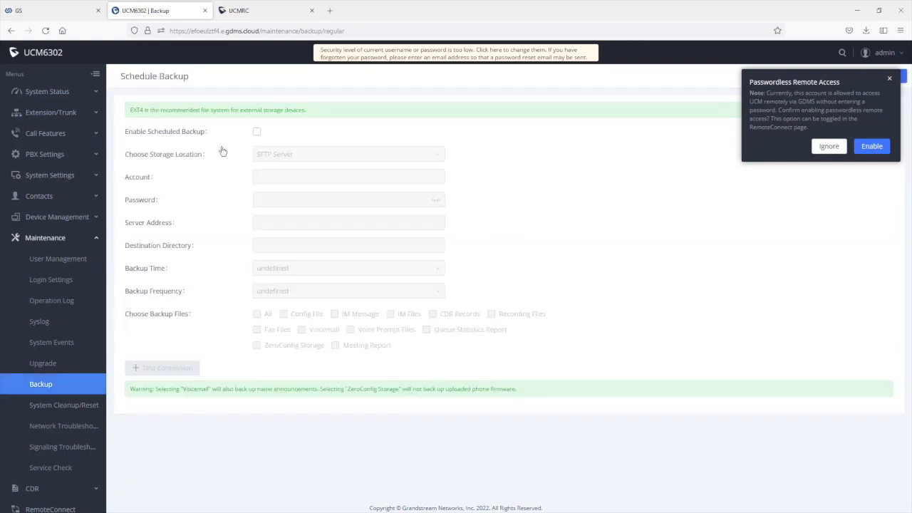
left_click(257, 132)
left_click(282, 154)
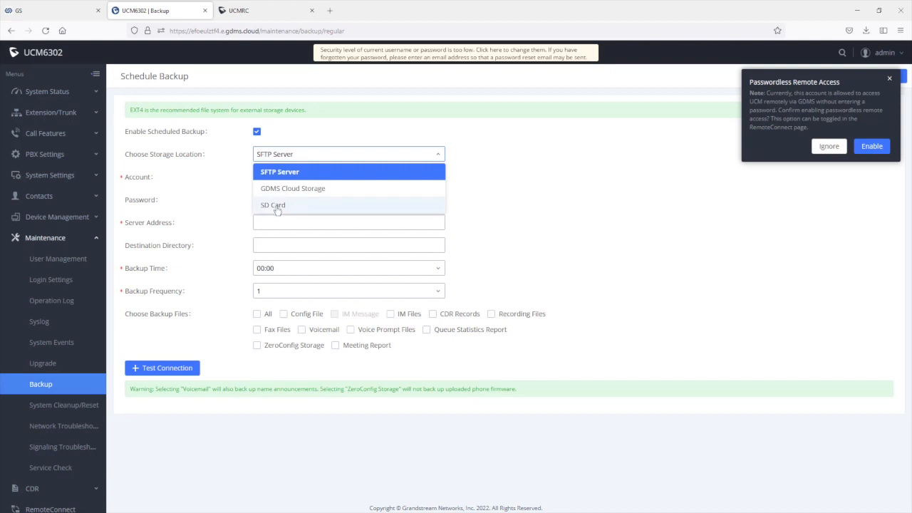
left_click(284, 190)
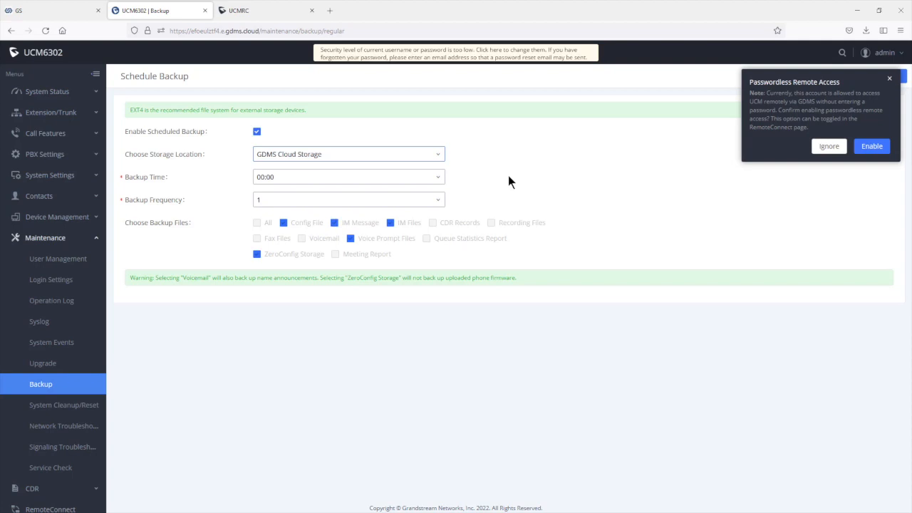
left_click(47, 238)
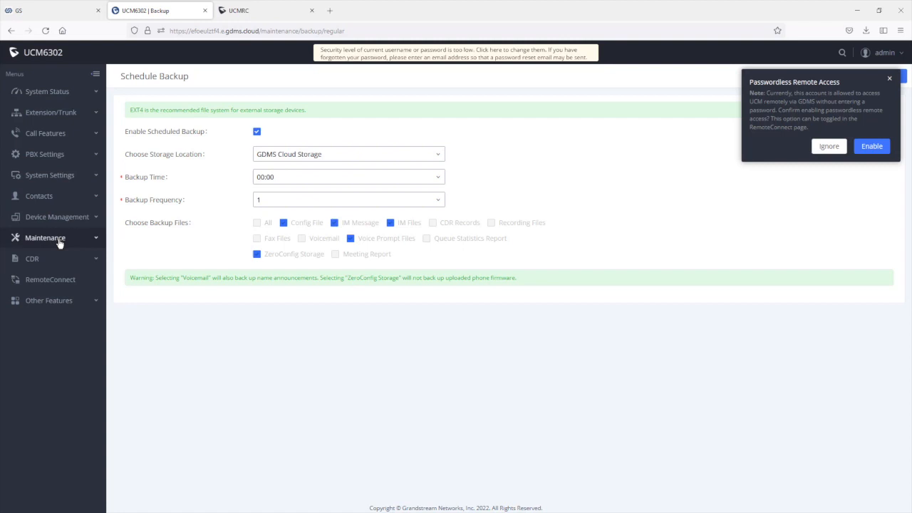
Step: Open the RemoteConnect Plan page and highlight the 50 users, 8 sessions and 1.00 GB storage values
left_click(46, 282)
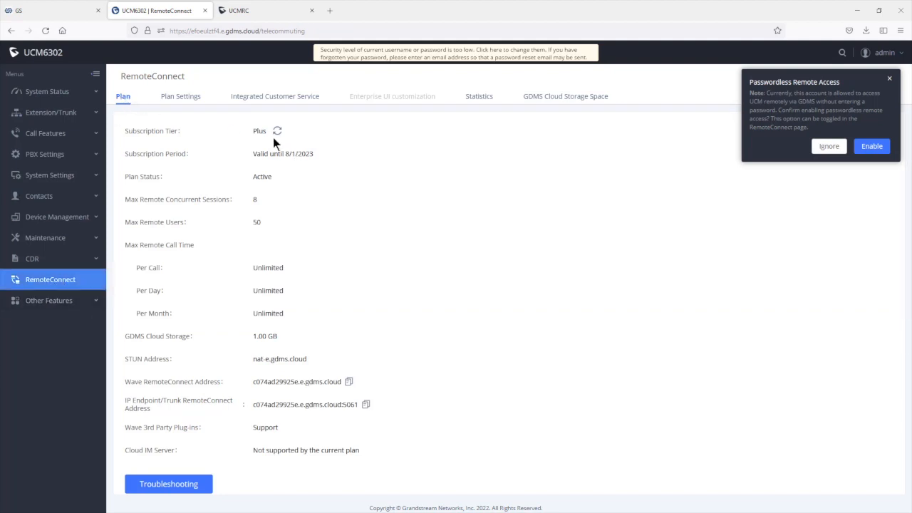
double_click(258, 222)
double_click(256, 200)
left_click_drag(277, 330, 251, 335)
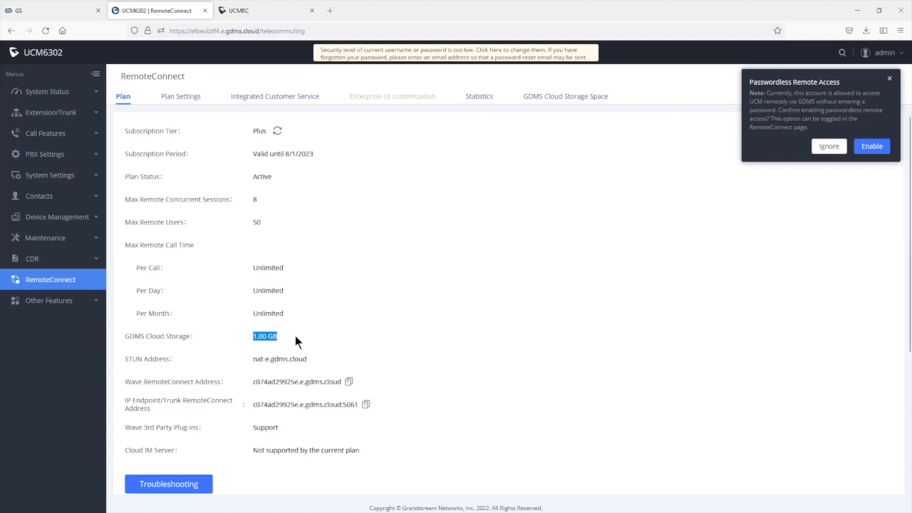
left_click(279, 17)
scroll(600, 418, "down", 3)
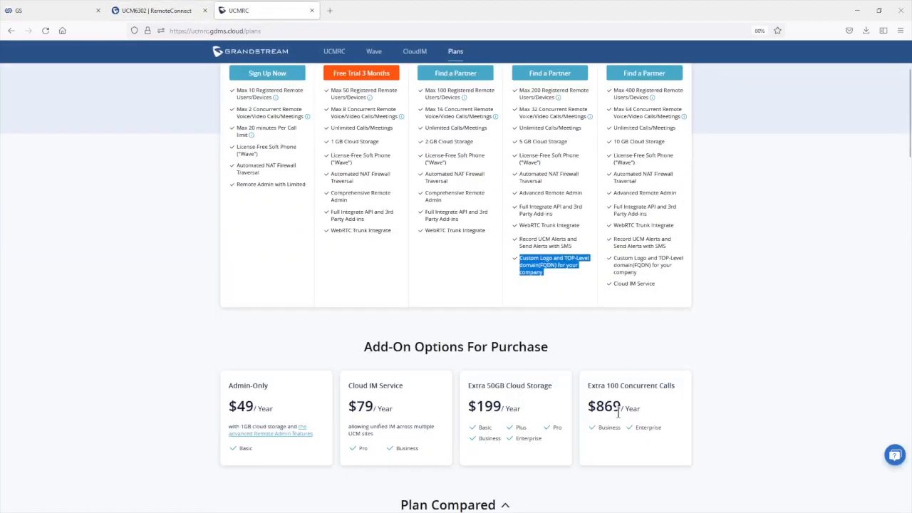
scroll(619, 413, "down", 2)
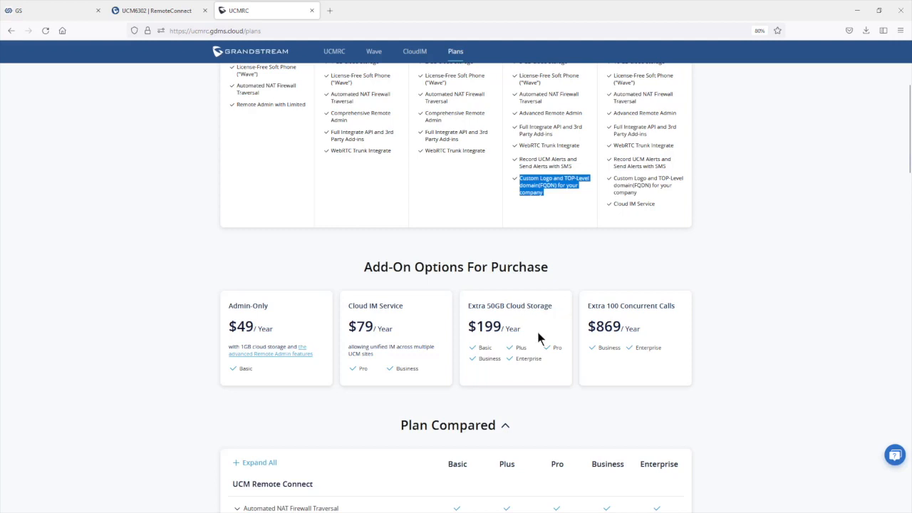
left_click(40, 17)
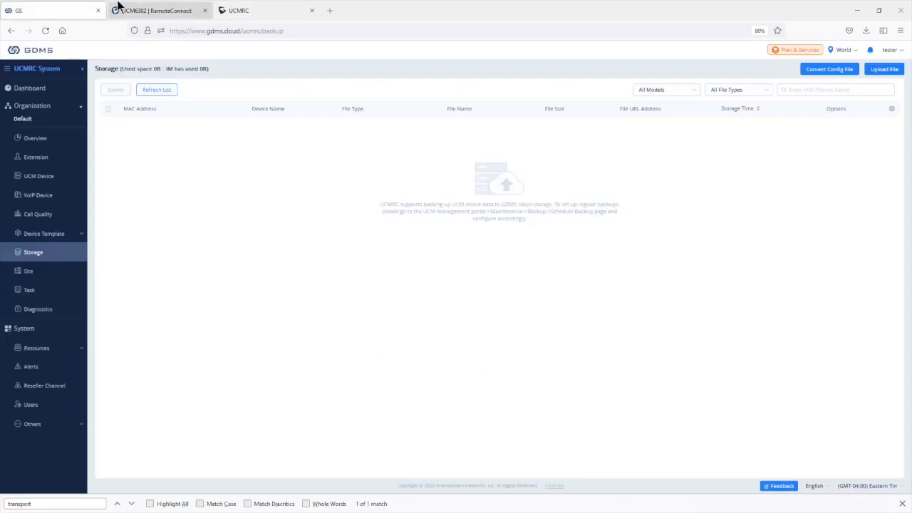
left_click(148, 13)
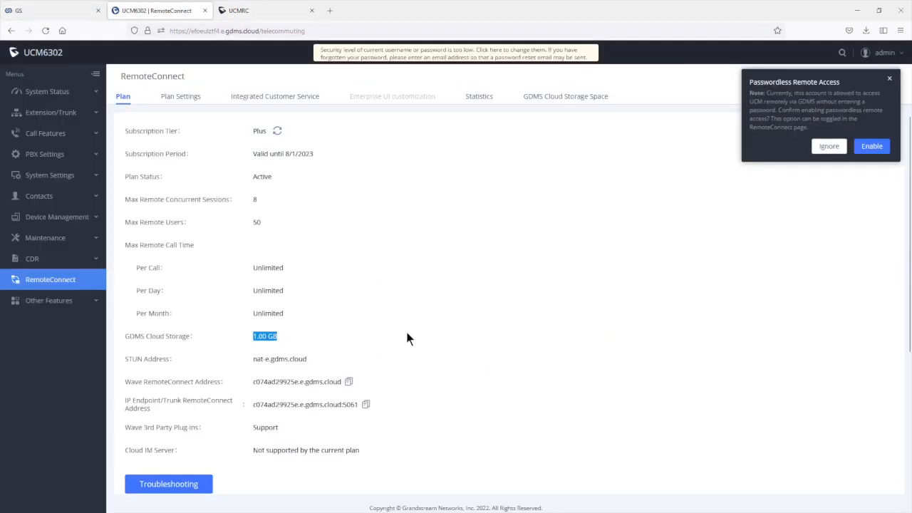
Step: Copy the STUN address nat-e.gdms.cloud from the UCM6302 web UI
left_click_drag(319, 359, 249, 360)
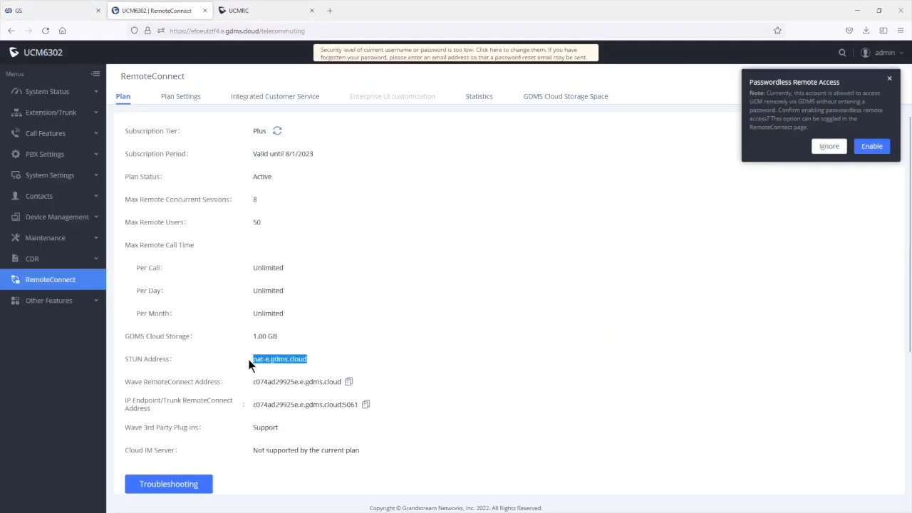
right_click(259, 360)
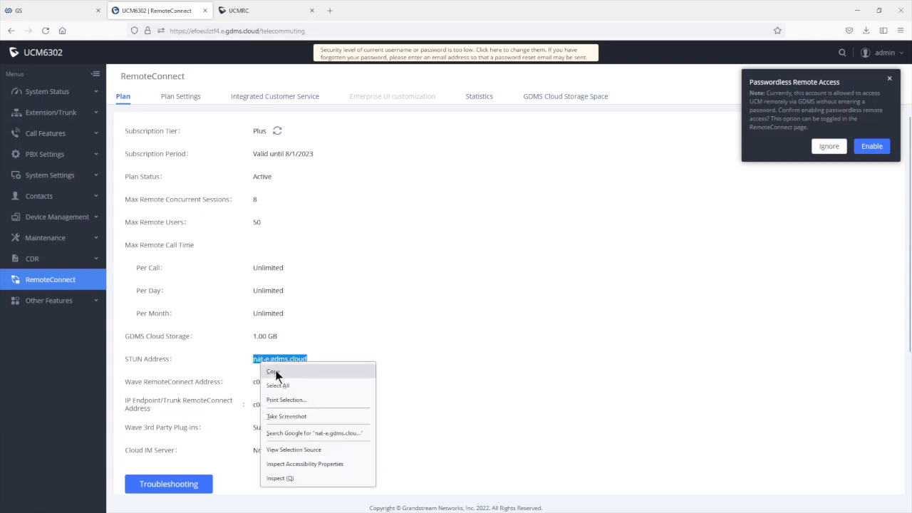
left_click(275, 370)
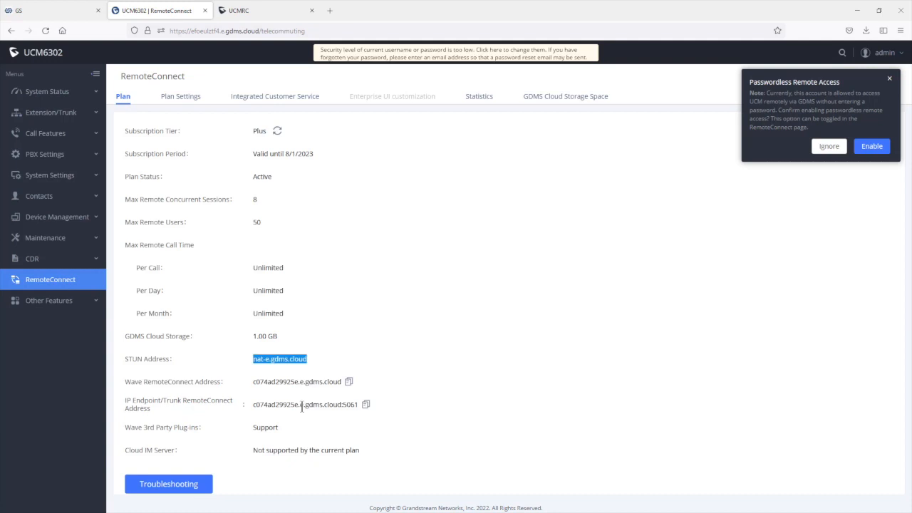
Step: Review the RemoteConnect Plan Settings, then return to the GDMS Storage page
left_click(179, 98)
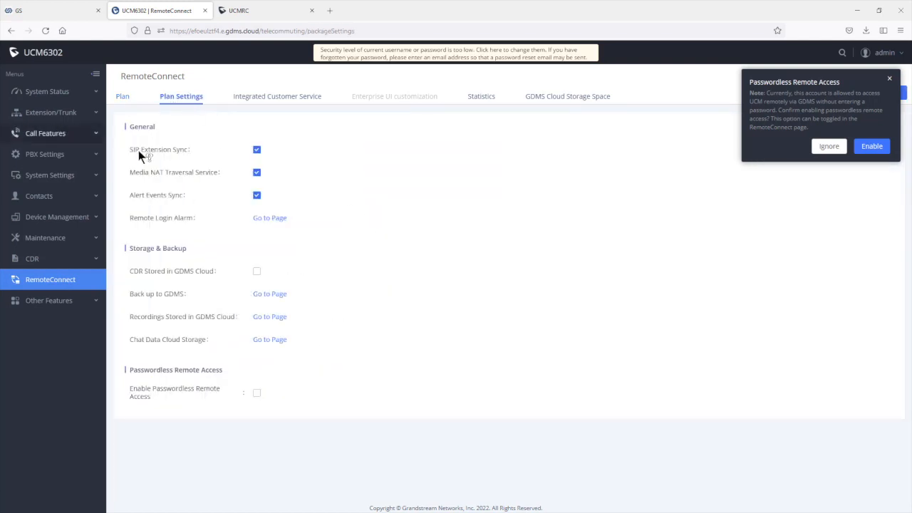
mouse_move(138, 150)
left_click(64, 8)
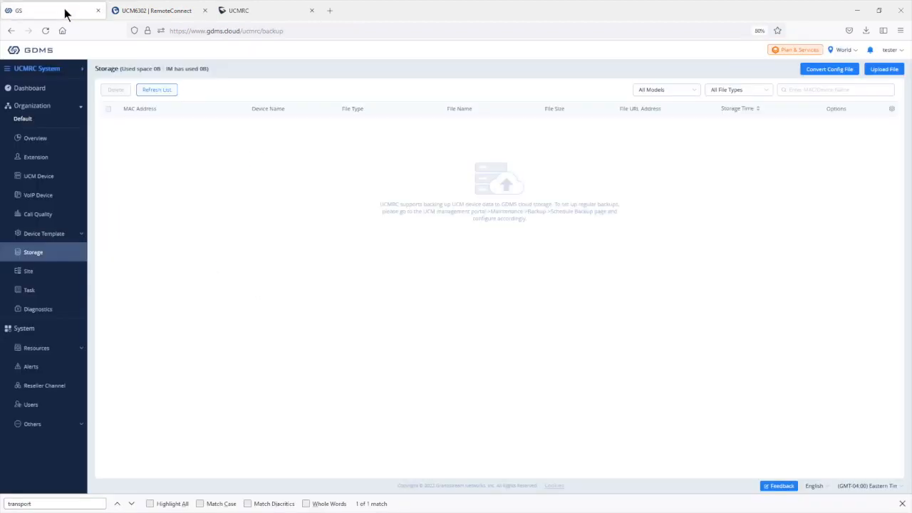
Step: Switch GDMS to the VoIP System and browse the SIP Account list of UCM accounts 1052–1079
left_click(79, 69)
left_click(412, 265)
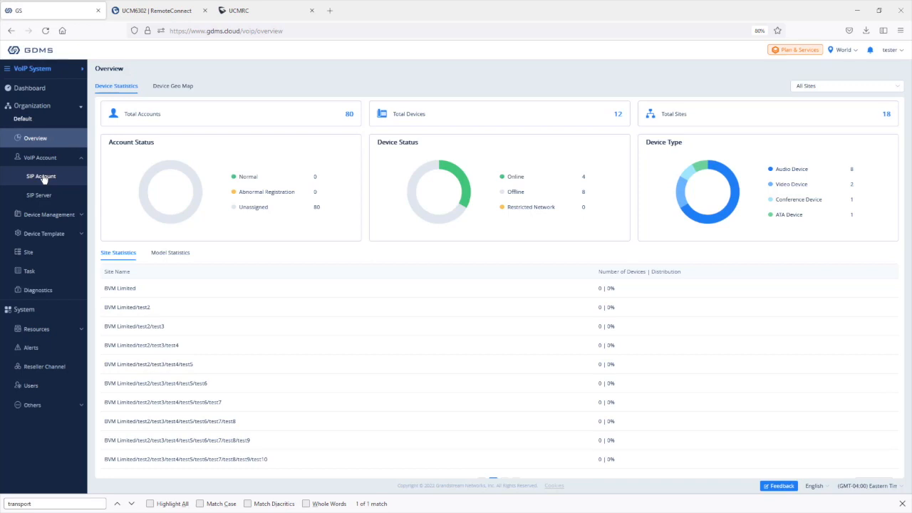
left_click(43, 178)
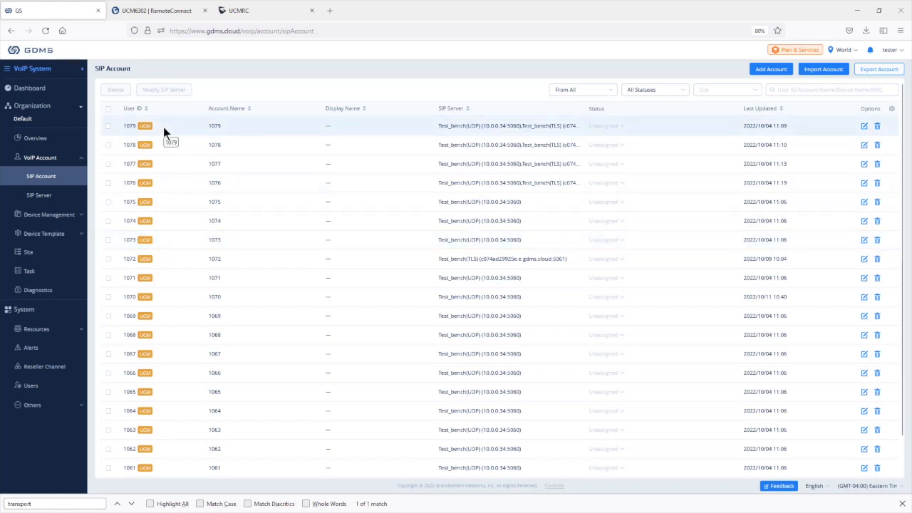
double_click(140, 126)
left_click(187, 133)
scroll(328, 299, "down", 1)
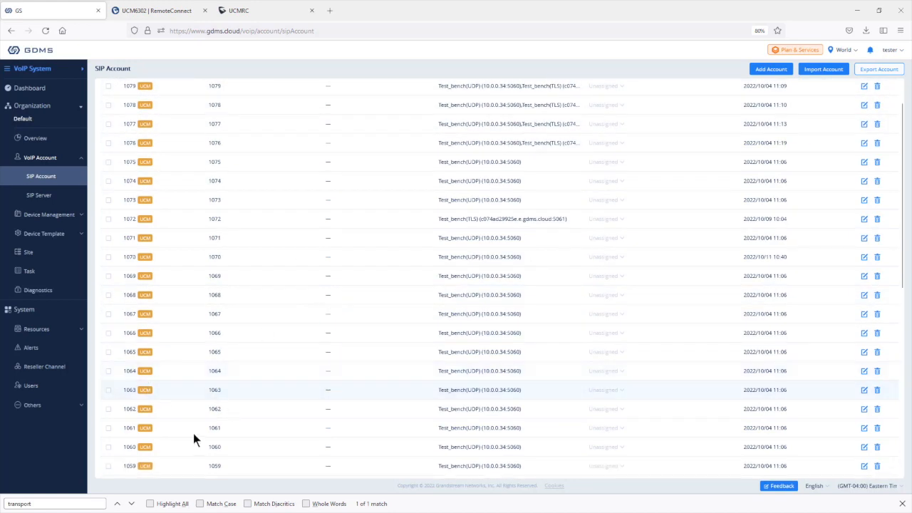
scroll(285, 336, "up", 1)
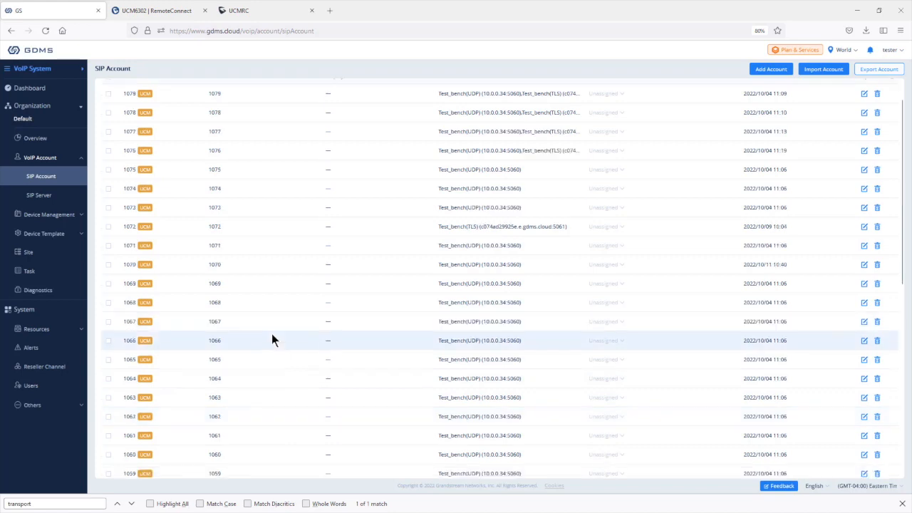
scroll(295, 190, "down", 4)
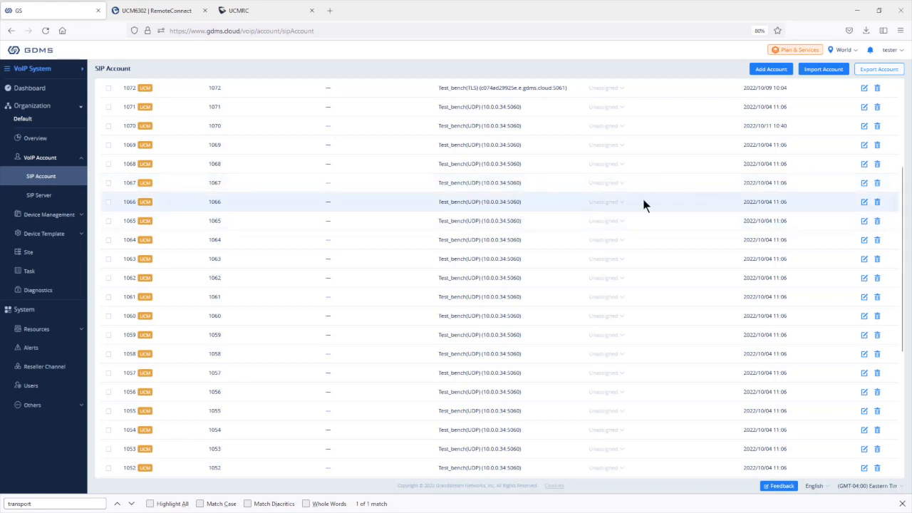
Step: Assign SIP account 1066 to the Test_bench(TLS) server, save it, and return to the UCM6302 tab
left_click(865, 203)
left_click(235, 240)
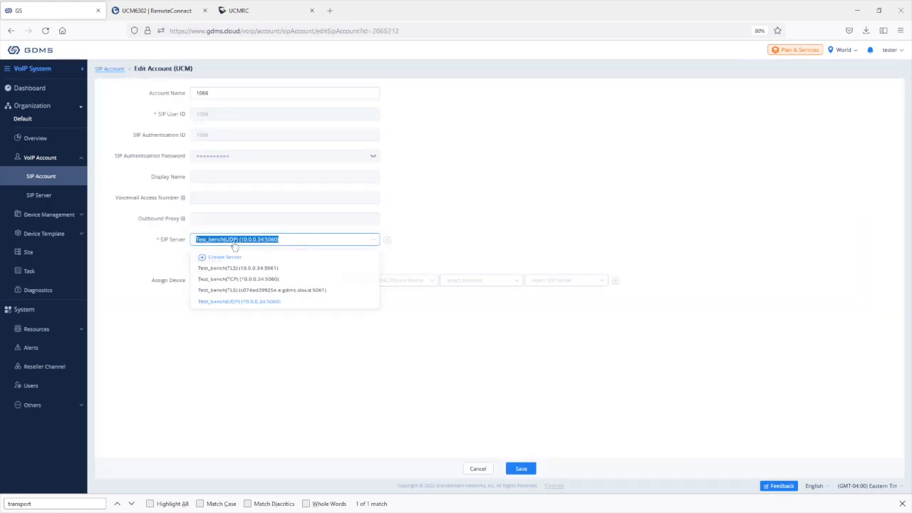
left_click(276, 297)
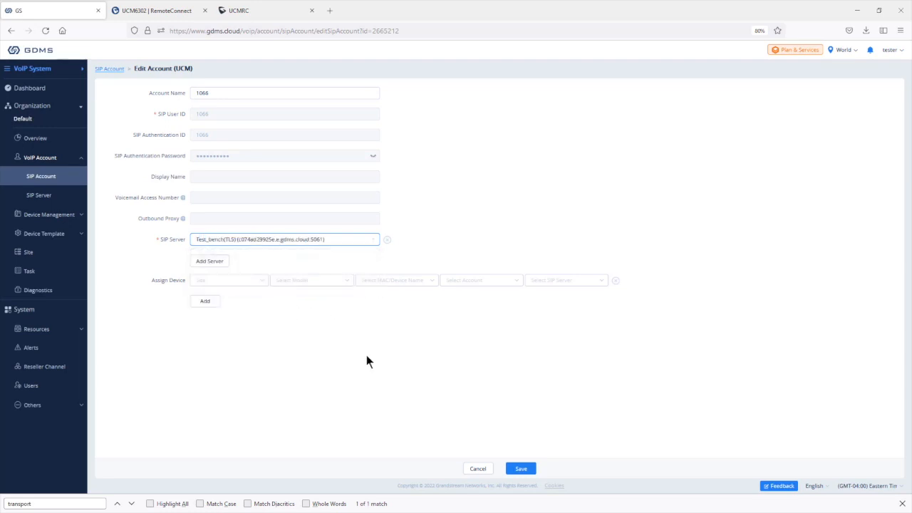
left_click(521, 468)
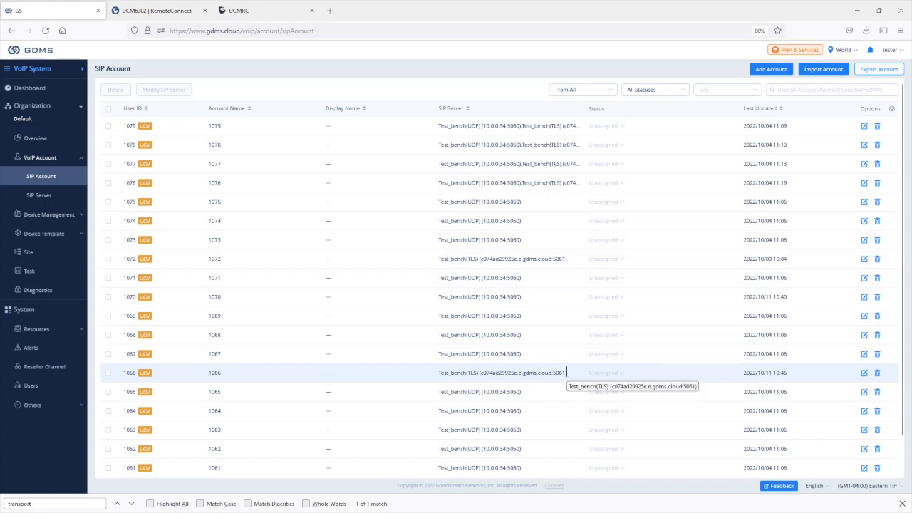
left_click(147, 8)
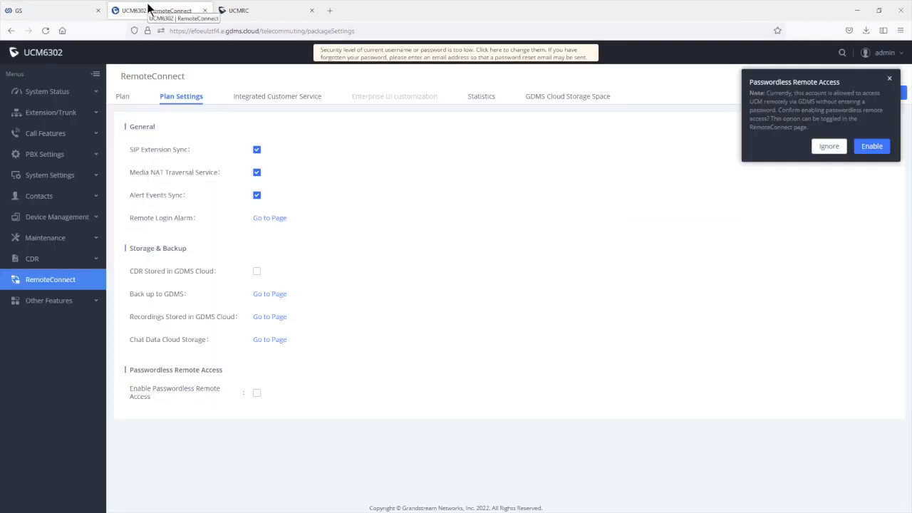
Step: Tick 'CDR Stored in GDMS Cloud' on the UCM6302 RemoteConnect Plan Settings page
mouse_move(165, 171)
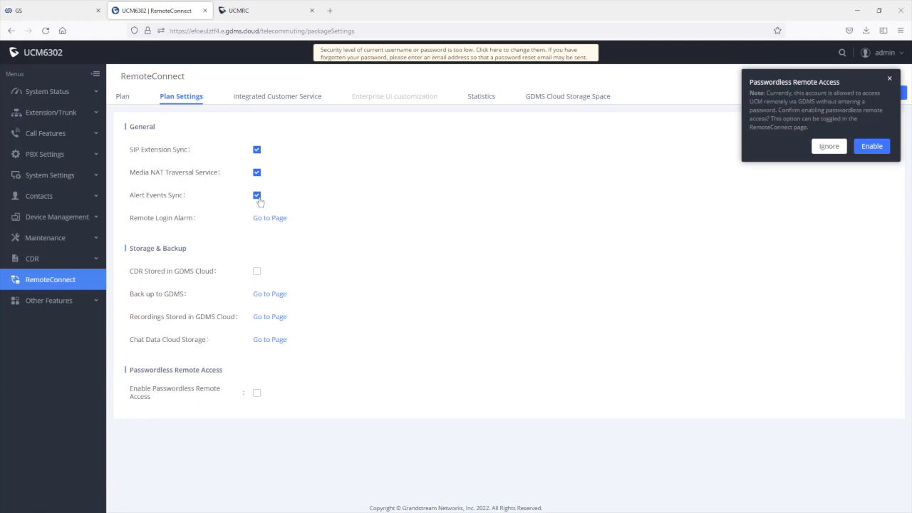
left_click(16, 238)
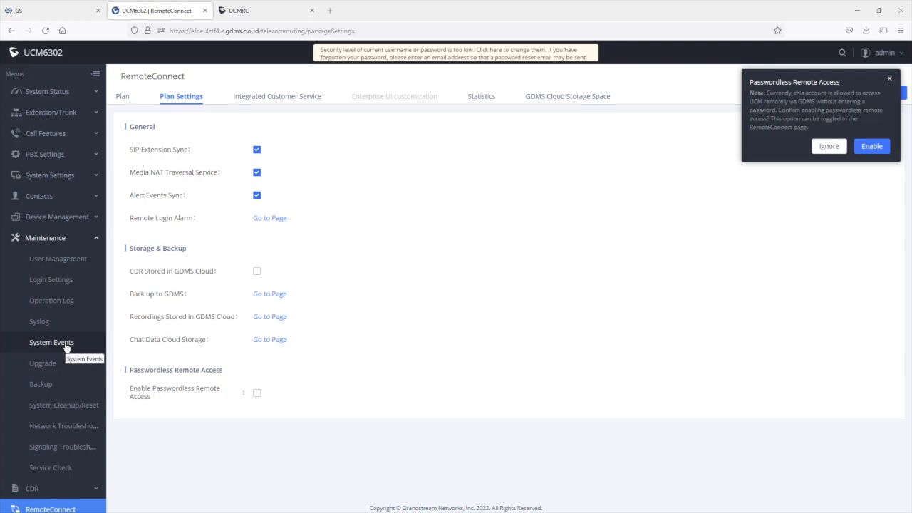
mouse_move(140, 219)
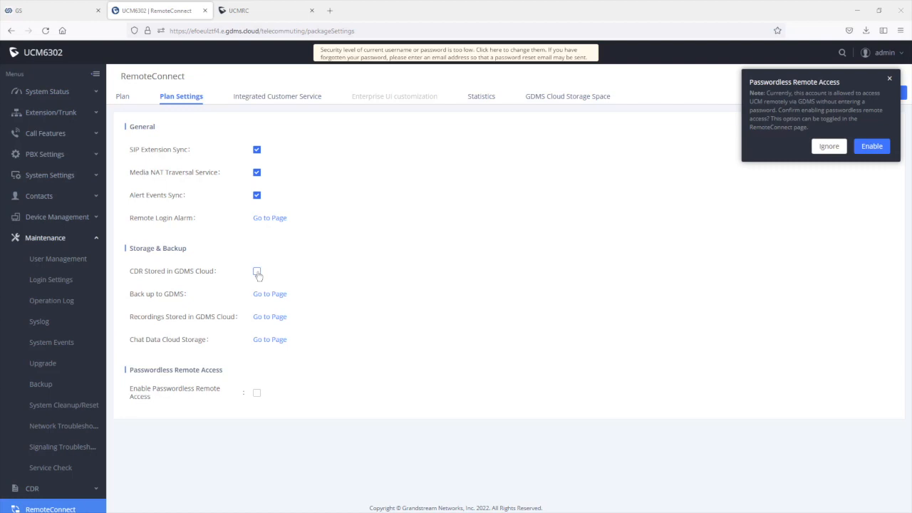
left_click(257, 272)
mouse_move(136, 394)
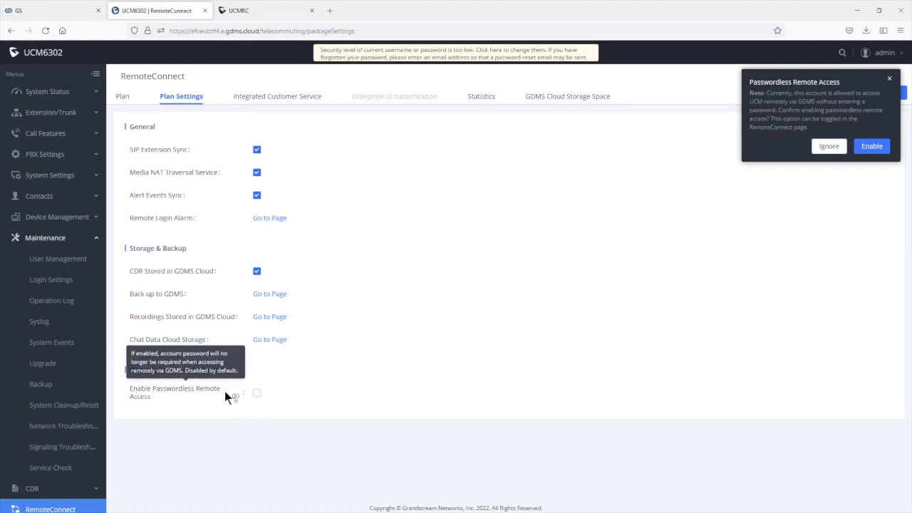
Step: Switch GDMS to the UCMRC System, view the UCM Device list, then return to the UCM6302 tab
left_click(63, 13)
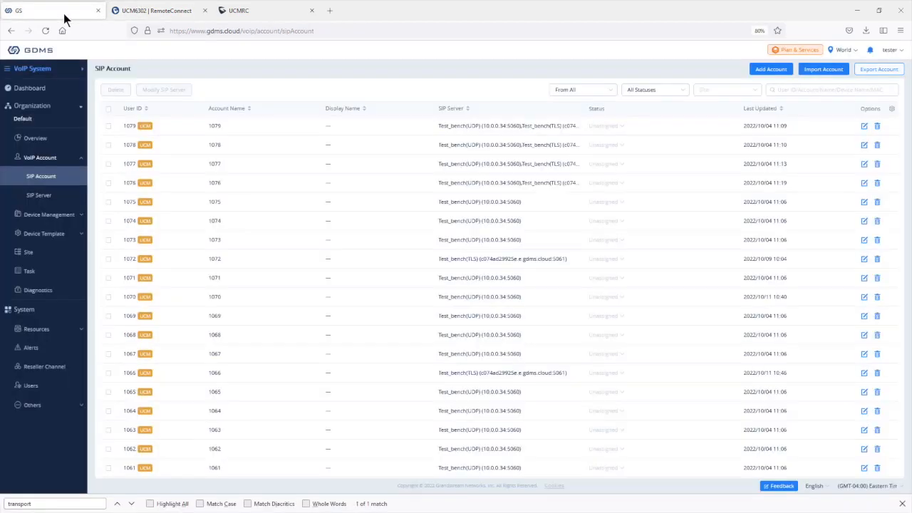
left_click(61, 69)
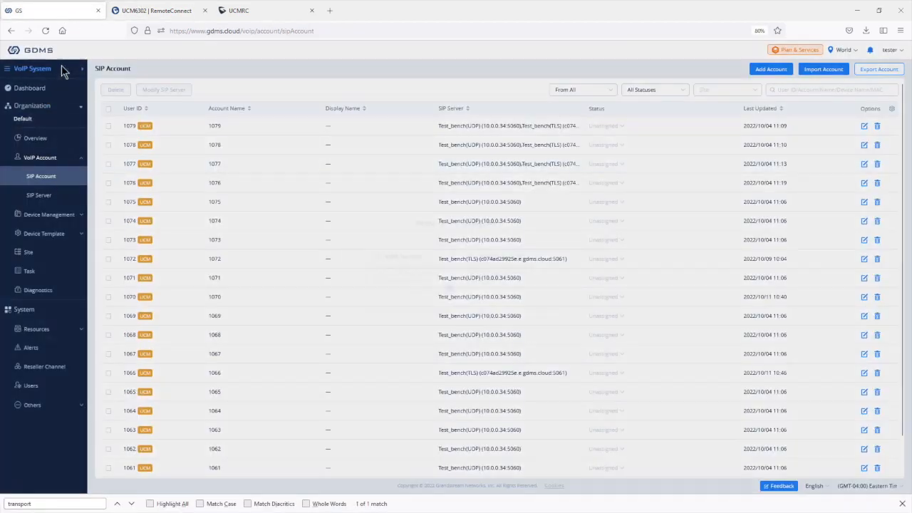
left_click(489, 279)
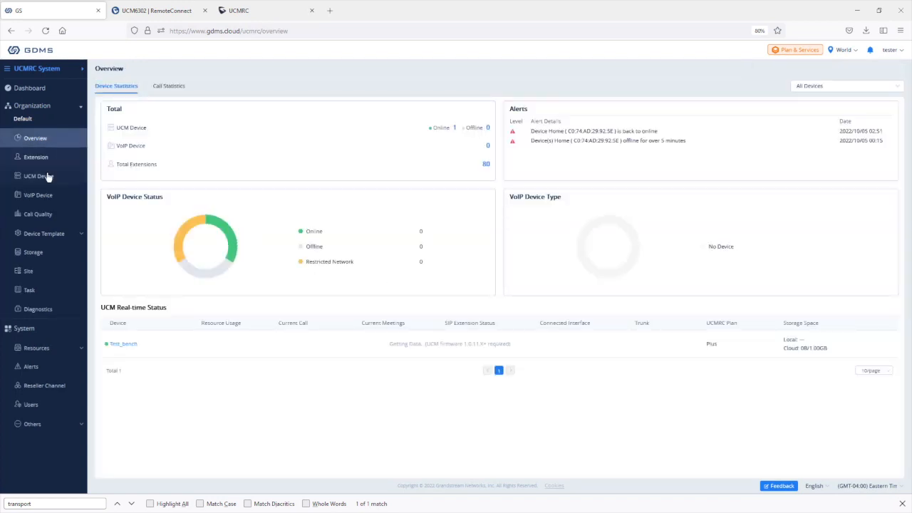
left_click(47, 177)
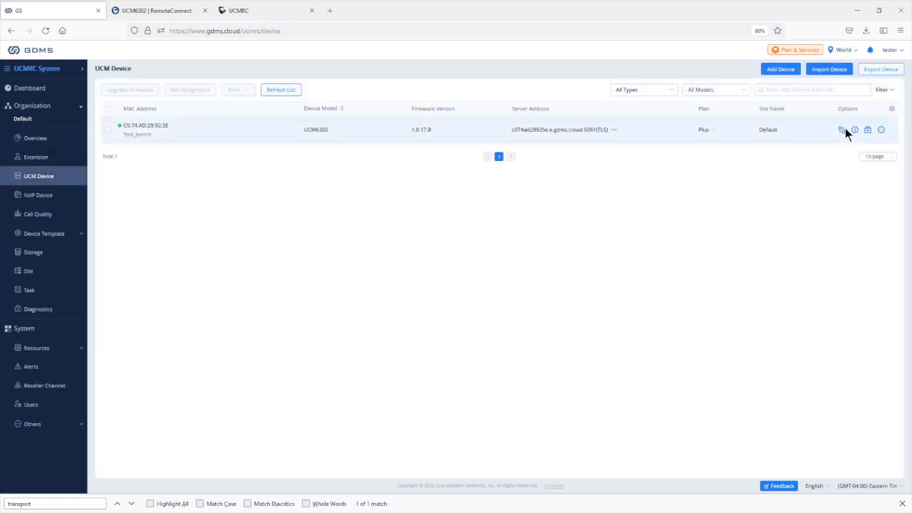
left_click(172, 13)
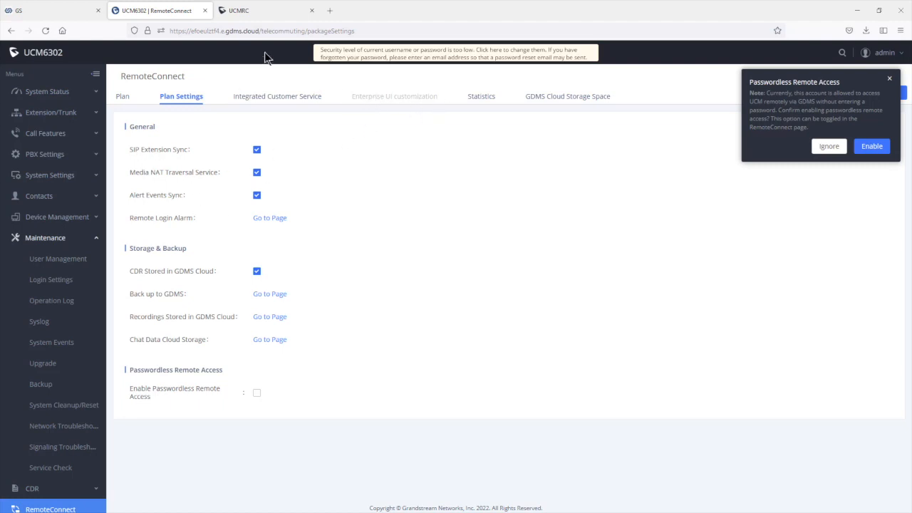
Step: Highlight the Business plan's custom logo and FQDN feature on the UCMRC plans page
left_click(269, 14)
scroll(561, 211, "up", 5)
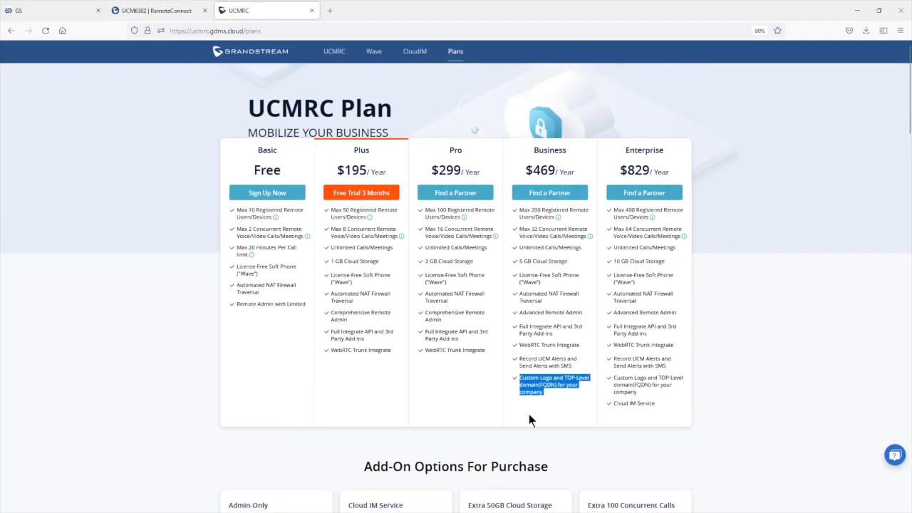
left_click(561, 398)
left_click_drag(553, 399, 520, 376)
left_click(161, 11)
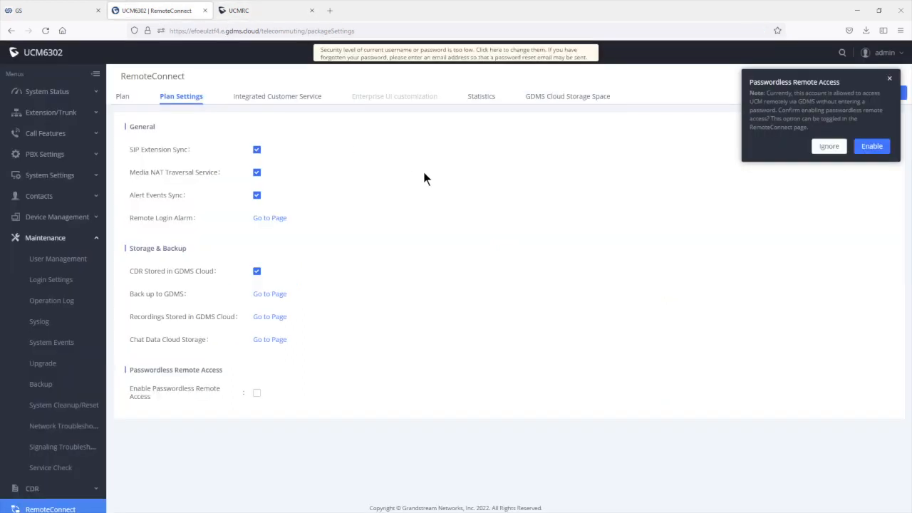
Step: Check GDMS Cloud Storage Space usage, then open the Extensions list
left_click(558, 97)
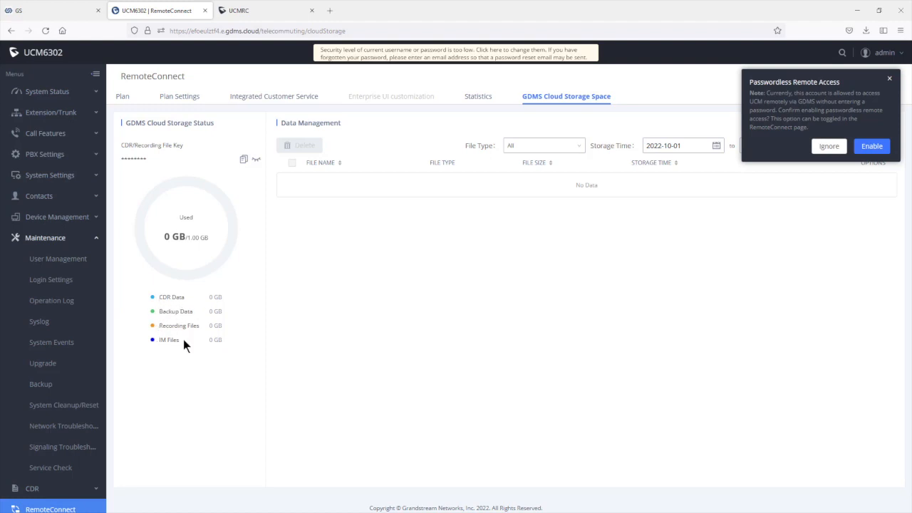
left_click(39, 116)
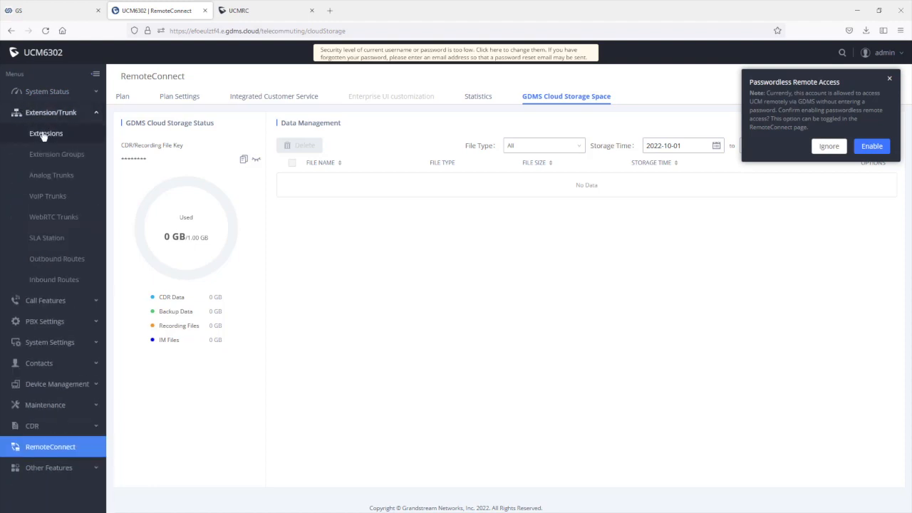
left_click(43, 136)
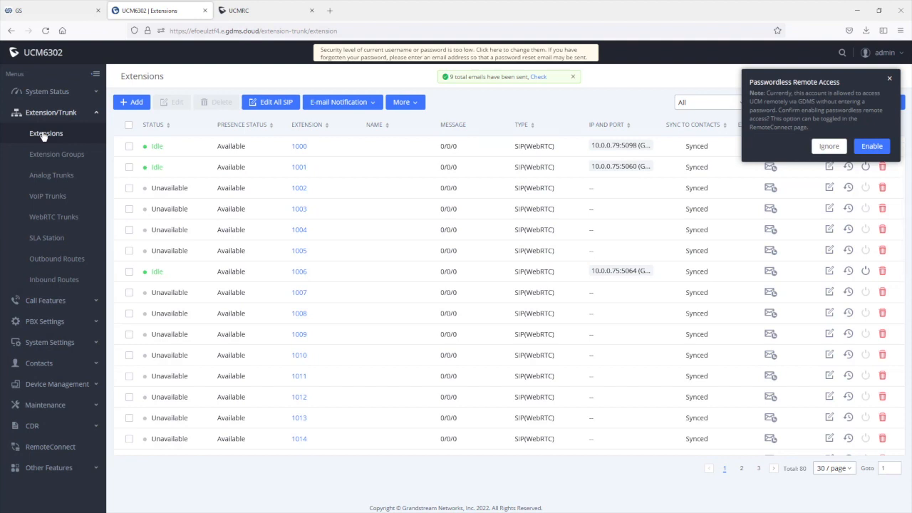
Step: Select extension 1000 in the Extensions list for e-mail notification
left_click(129, 147)
mouse_move(368, 107)
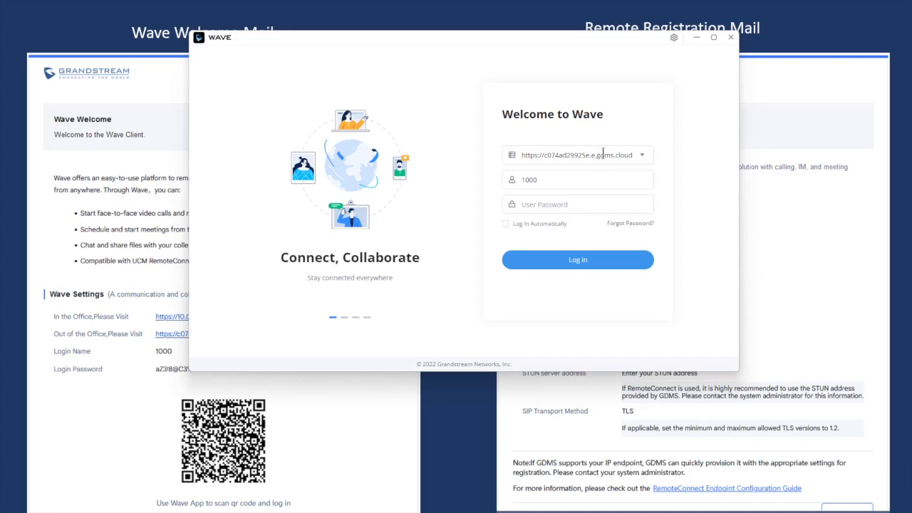
Step: Sign in to Grandstream Wave as extension 1000 with the pasted password and close Audio Settings
left_click_drag(540, 45, 635, 36)
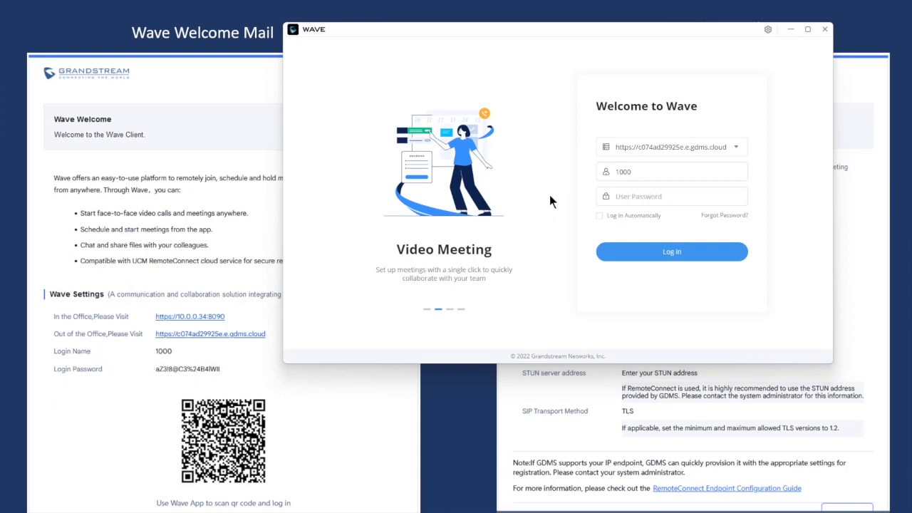
key("ctrl+v")
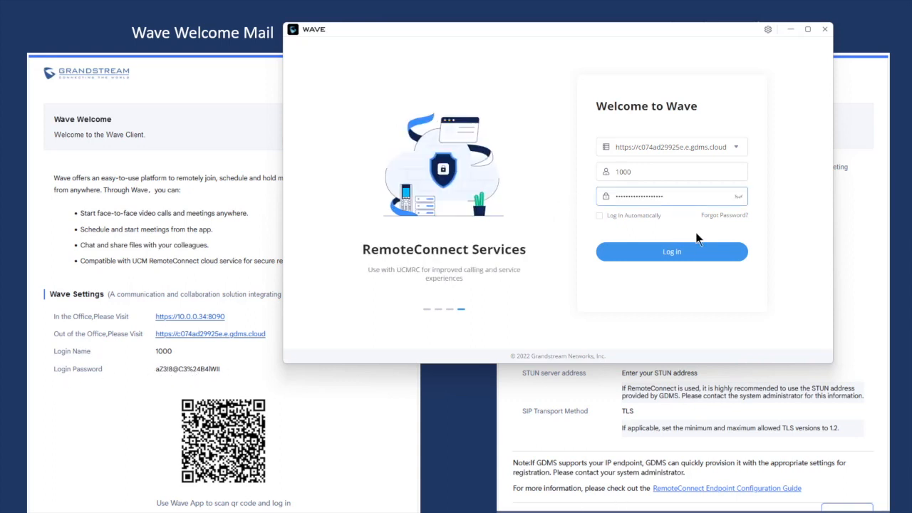
left_click(680, 253)
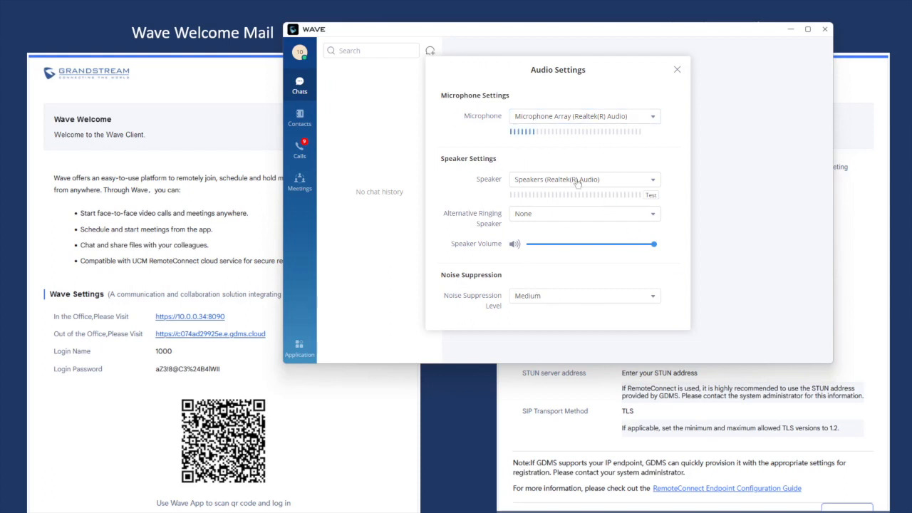
left_click(678, 71)
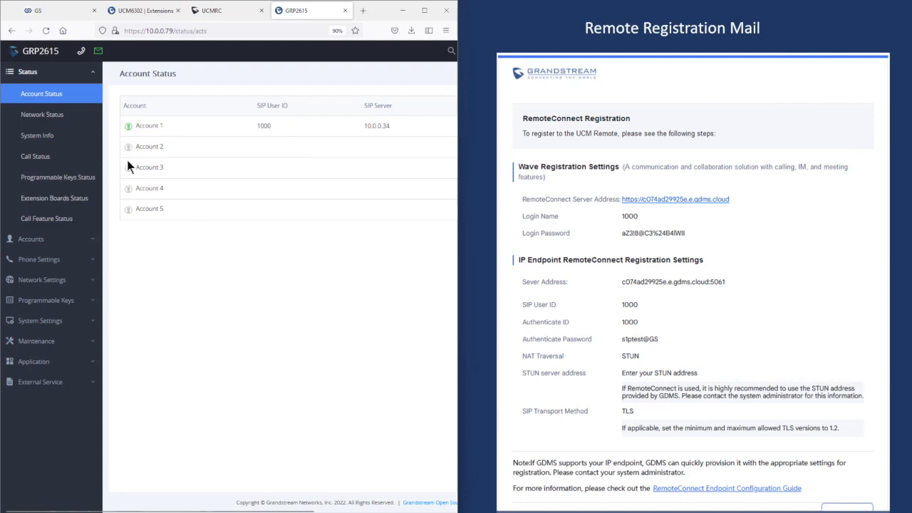
Step: Expand Accounts in the GRP2615 sidebar to show Accounts and Account Swap
left_click(37, 242)
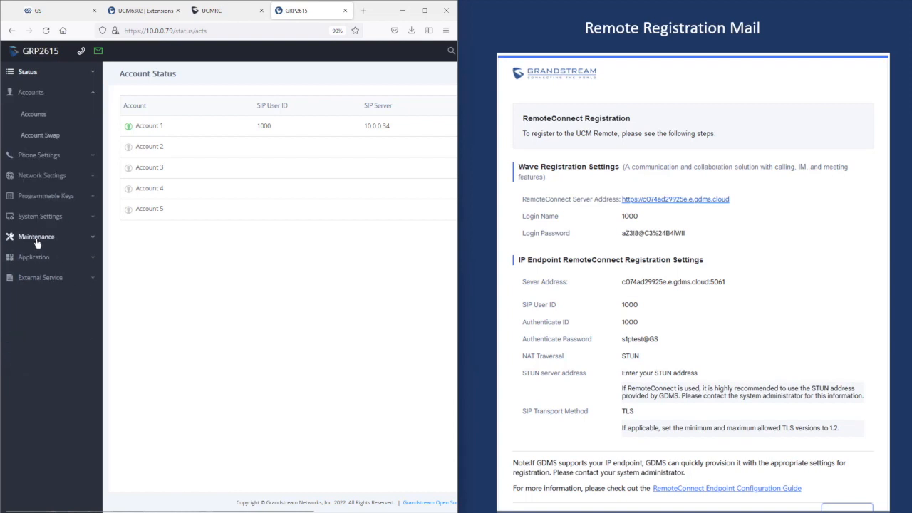
Step: Activate GRP2615 Account 2, name it 1000, and paste the RemoteConnect SIP server with port 5061
left_click(40, 118)
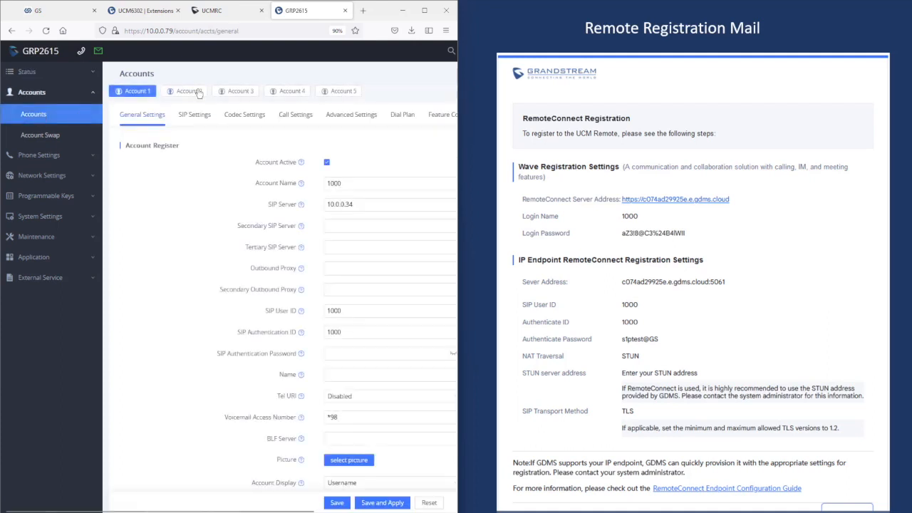
left_click(190, 93)
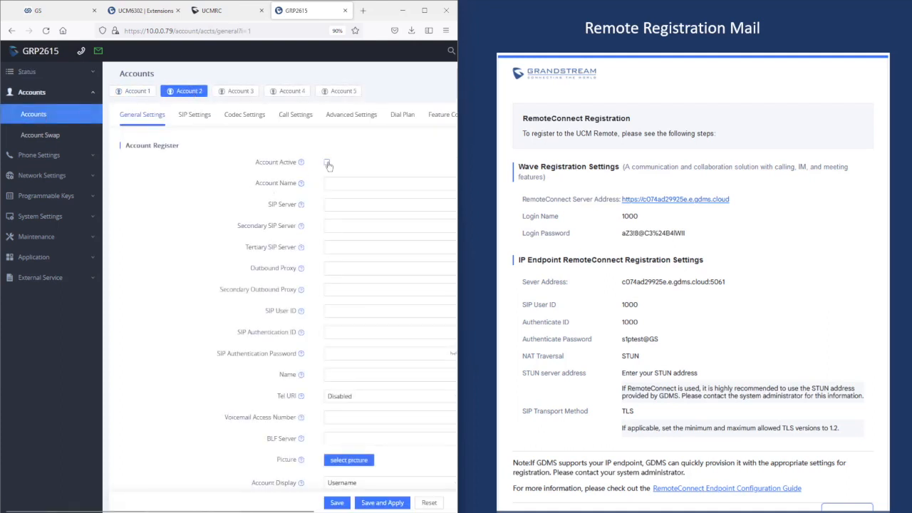
left_click(326, 162)
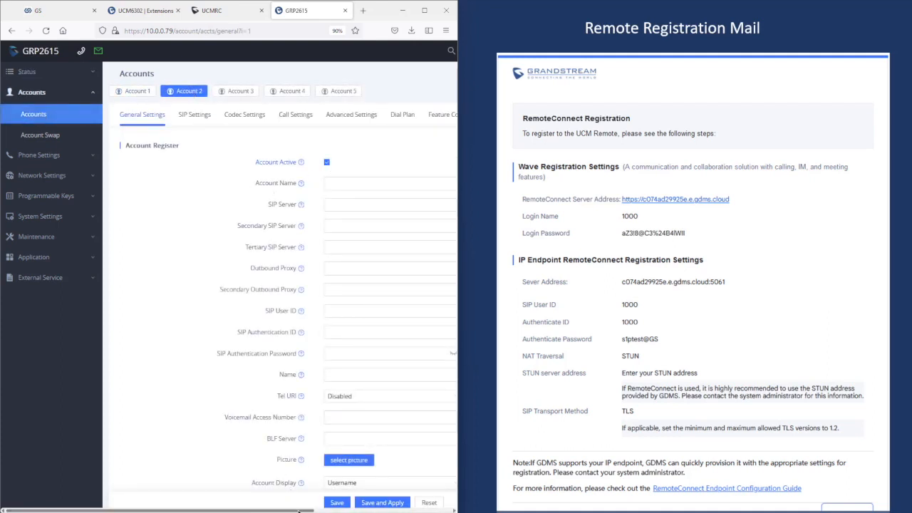
left_click_drag(299, 512, 365, 512)
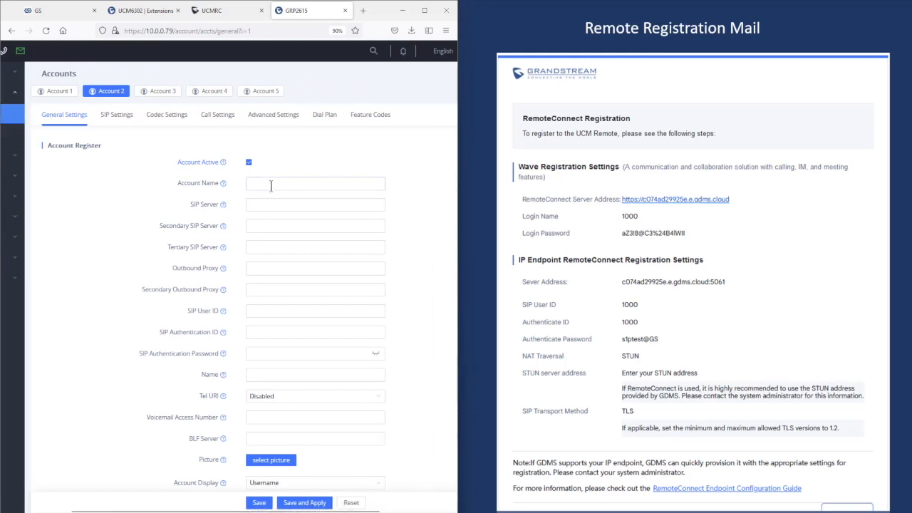
left_click(271, 185)
type("1000")
left_click(271, 205)
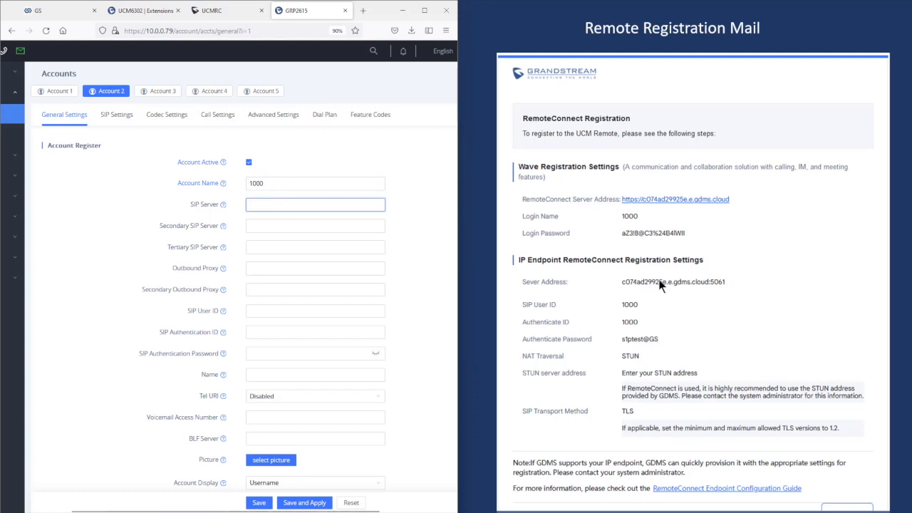
type("c074ad29925e.e.gdms.cloud:5061")
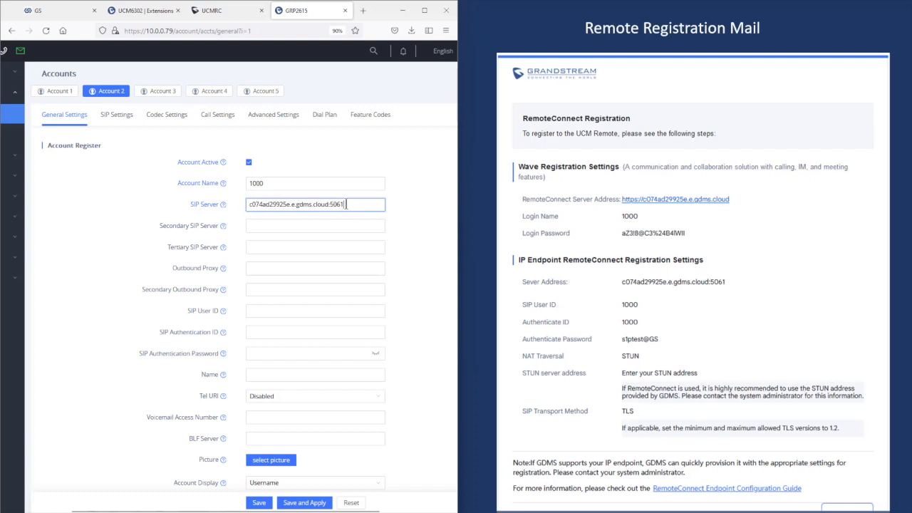
Step: Set SIP User ID and Authentication ID to 1000, paste the password, then save and apply
left_click(264, 309)
type("10")
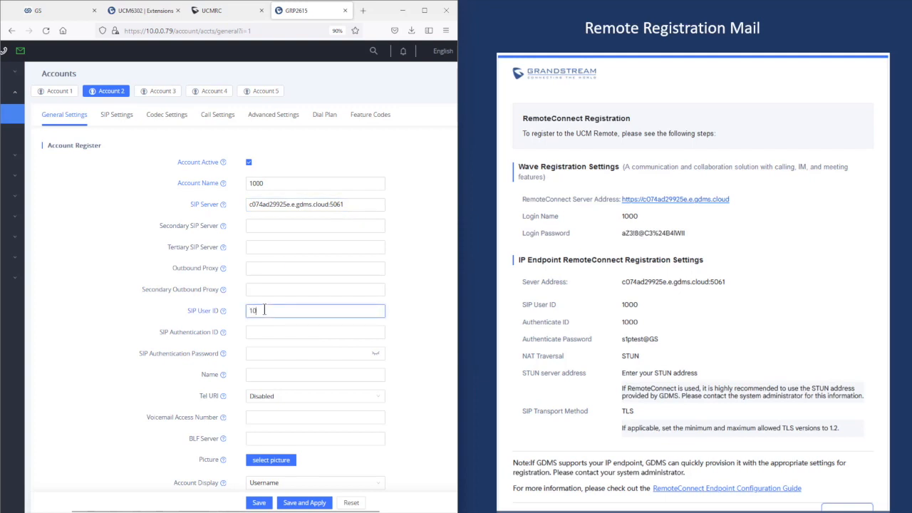
type("00")
left_click(269, 331)
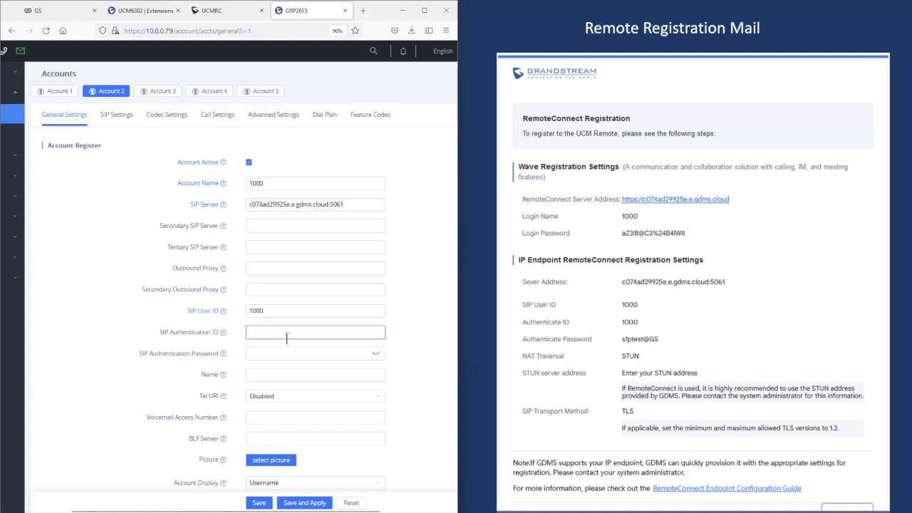
type("1000")
key("Tab")
key("ctrl+v")
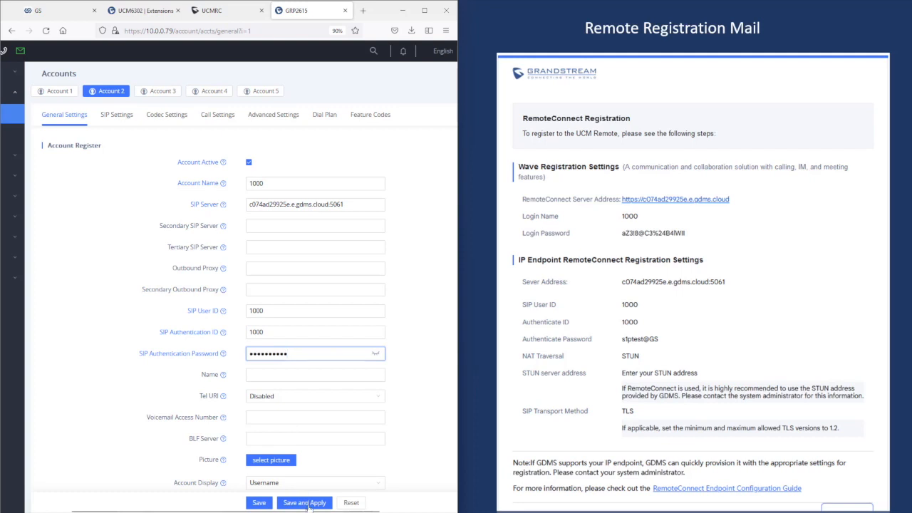
left_click(309, 504)
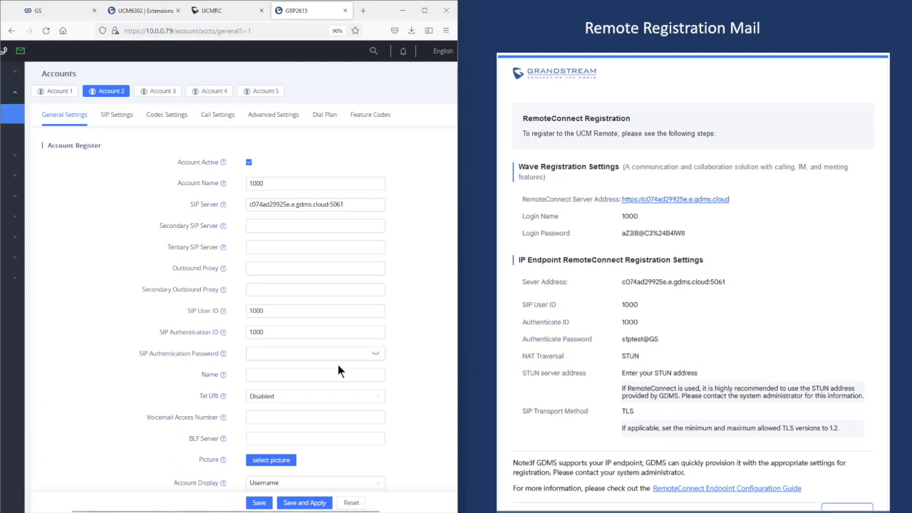
Step: Choose STUN as Account 2's NAT Traversal under Network Settings, then save and apply
scroll(338, 369, "down", 5)
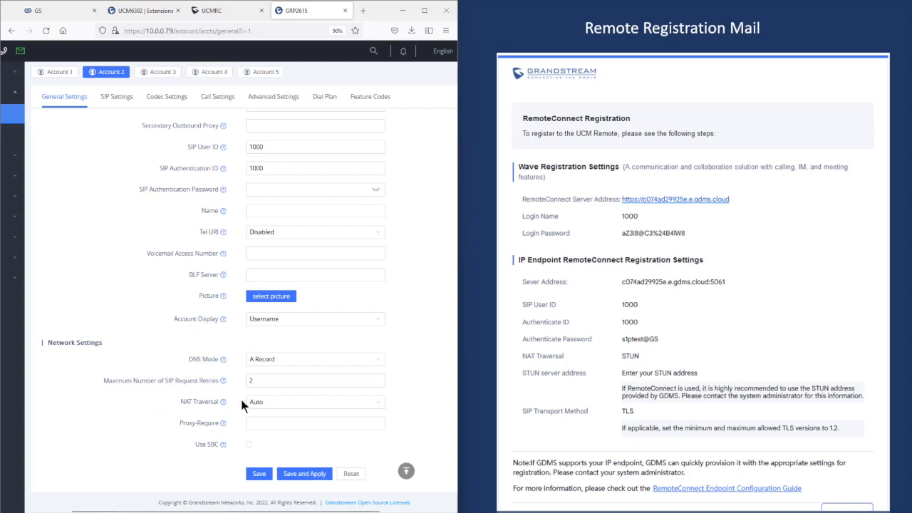
left_click(266, 403)
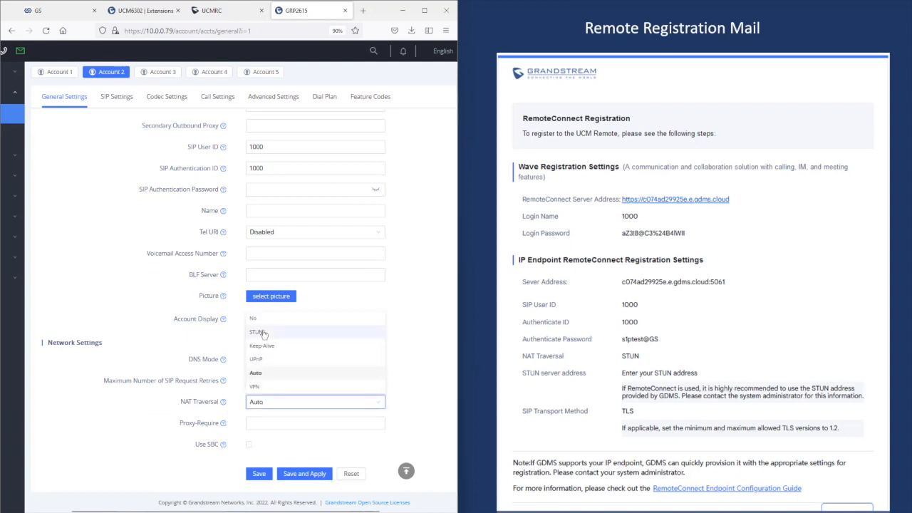
left_click(259, 333)
left_click(311, 473)
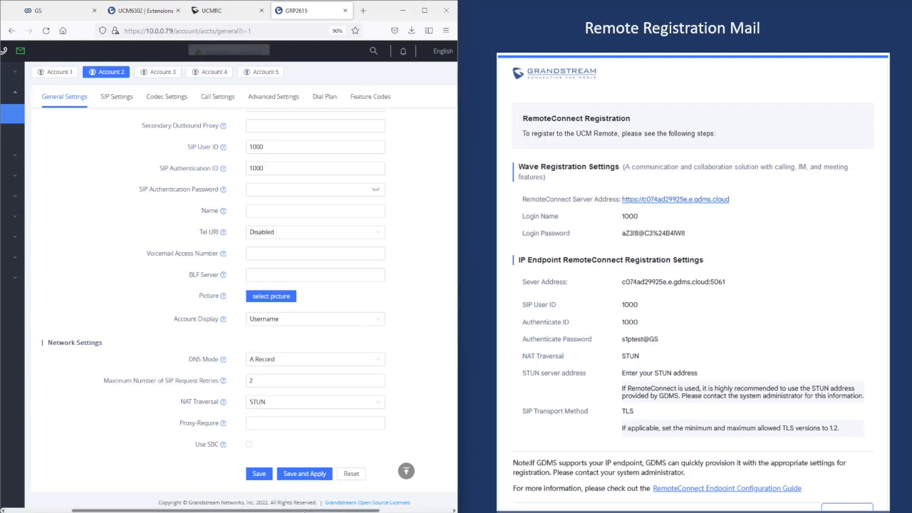
left_click_drag(305, 510, 254, 510)
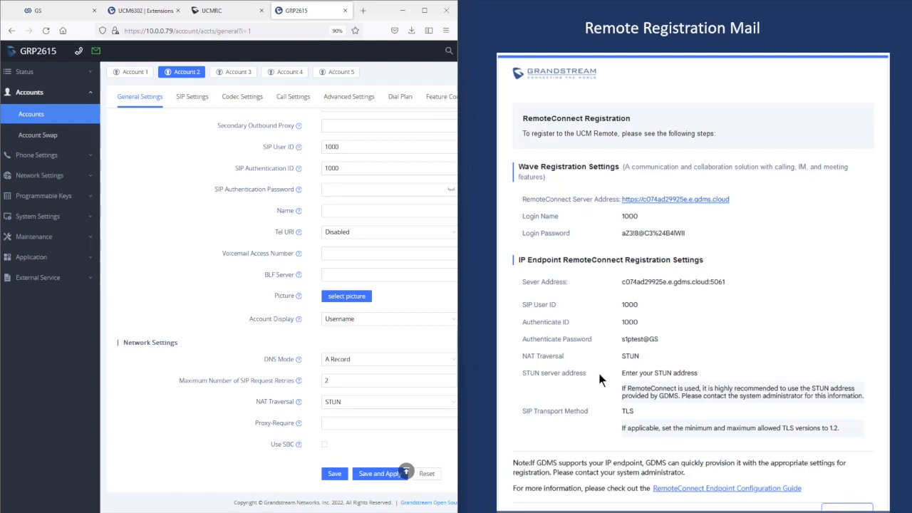
left_click(42, 156)
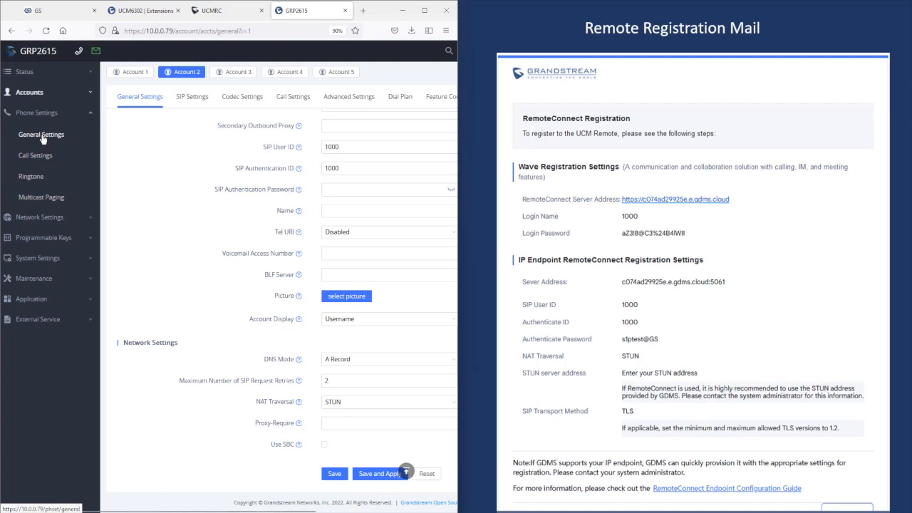
Step: Check the empty STUN Server field on General Settings, then return to the UCM6302 Extensions tab
left_click(43, 137)
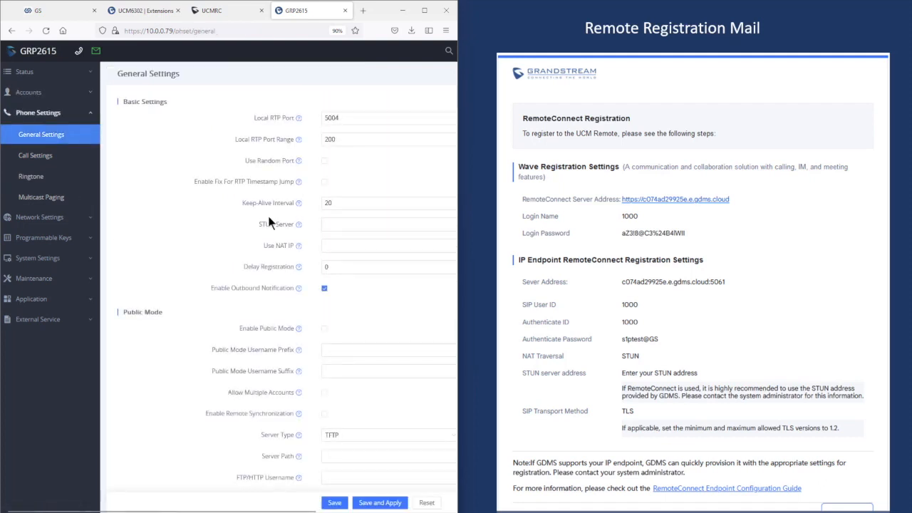
left_click(328, 225)
left_click_drag(283, 510, 312, 511)
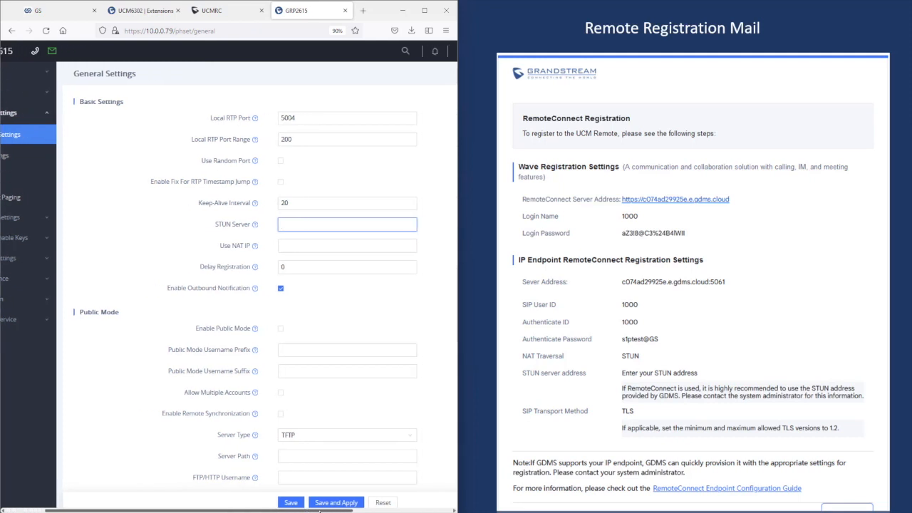
left_click(153, 10)
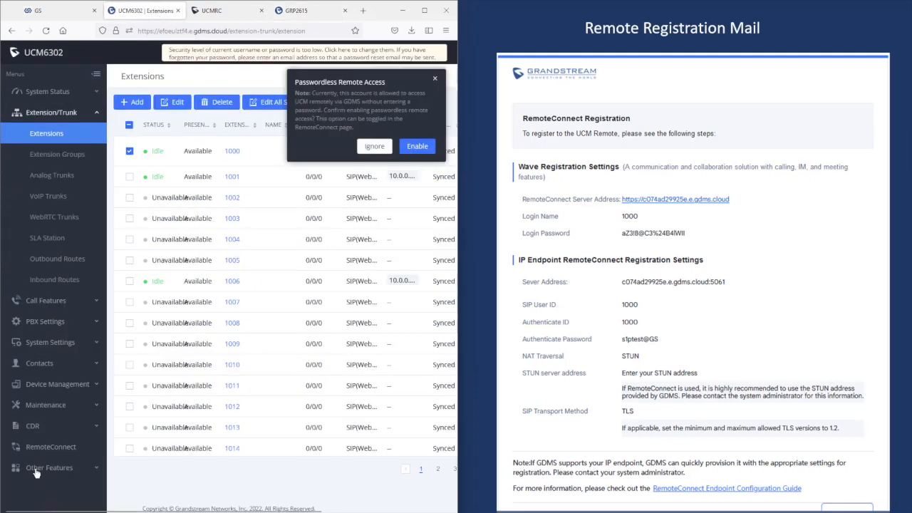
Step: Copy the STUN address nat-e.gdms.cloud from UCM6302's RemoteConnect page and return to GRP2615
left_click(51, 447)
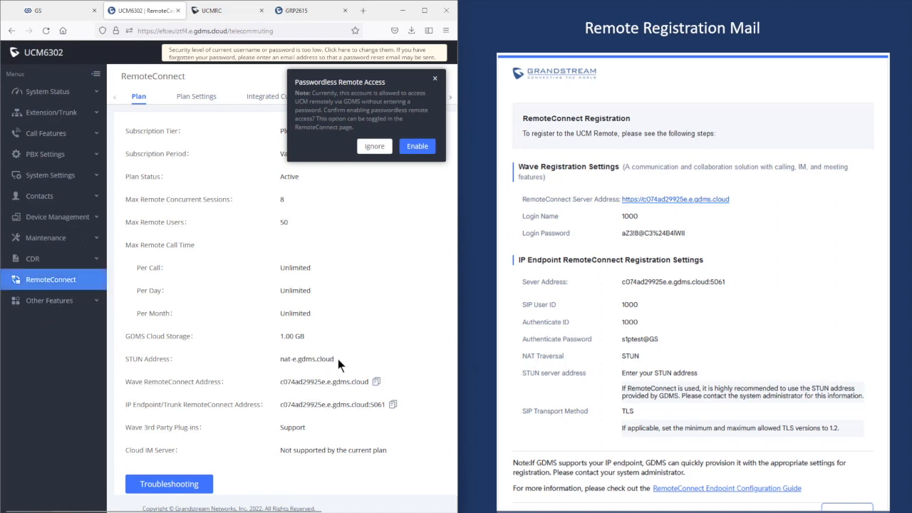
left_click_drag(338, 358, 278, 359)
right_click(294, 359)
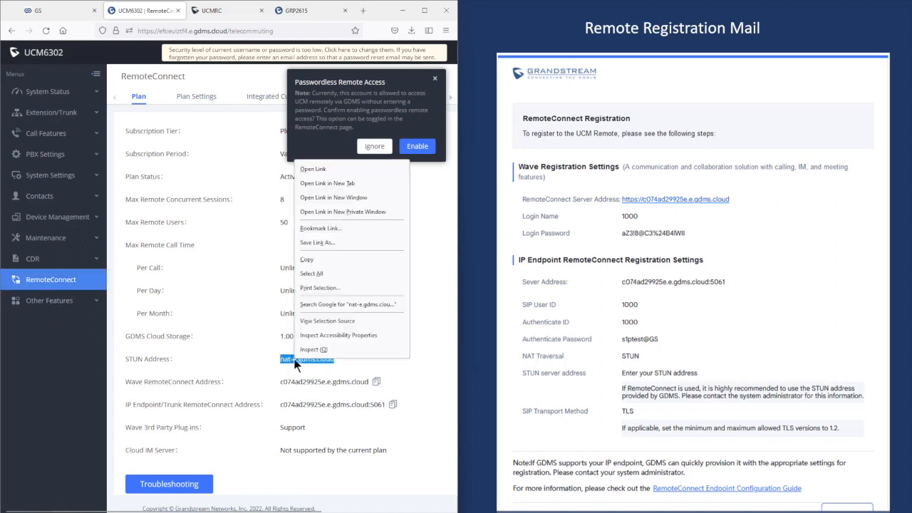
left_click(313, 262)
left_click(296, 10)
Step: Paste nat-e.gdms.cloud into STUN Server, save and apply, and decline the reboot prompt
left_click(320, 224)
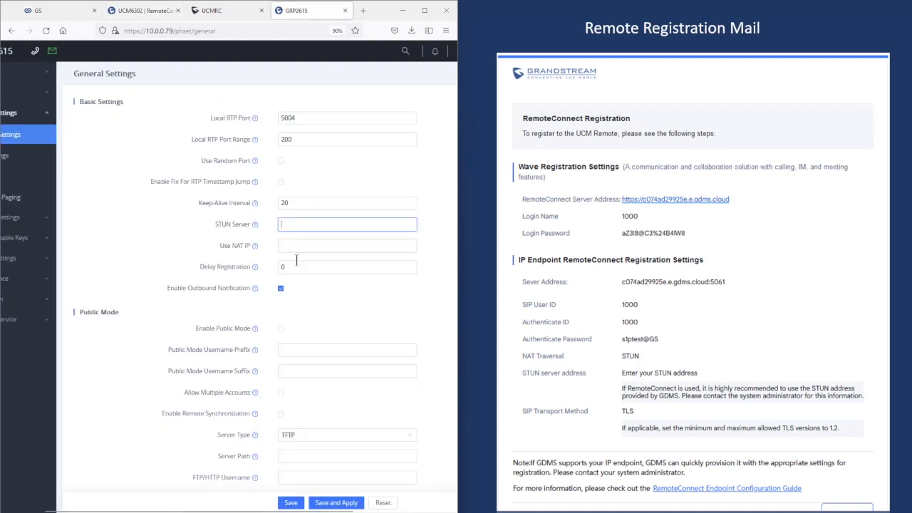
right_click(284, 223)
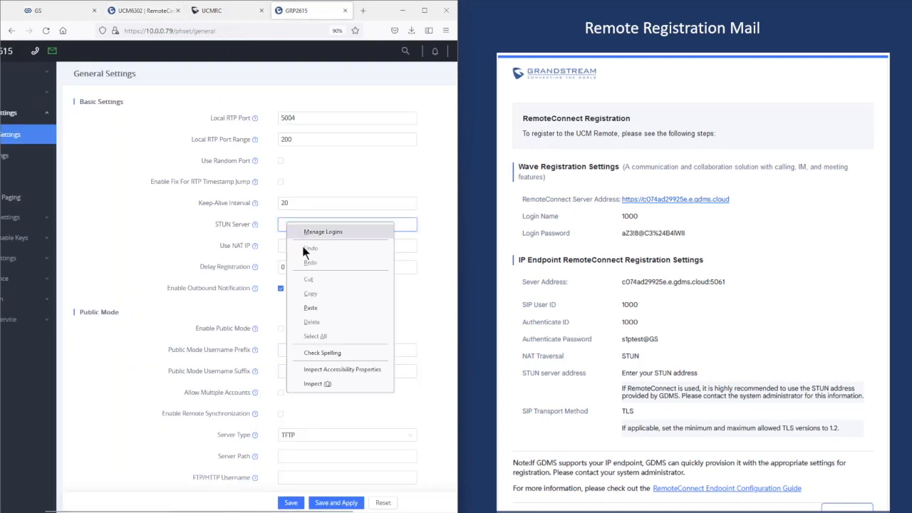
left_click(316, 305)
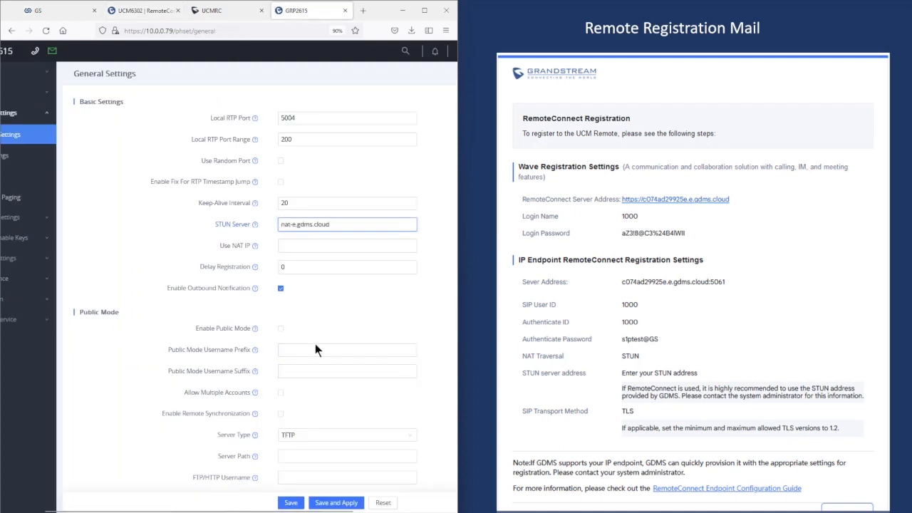
left_click(331, 503)
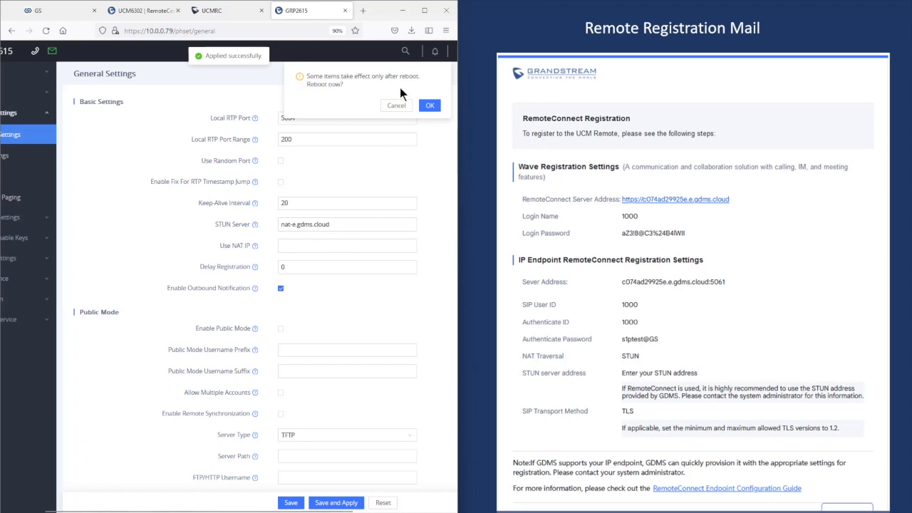
left_click(396, 106)
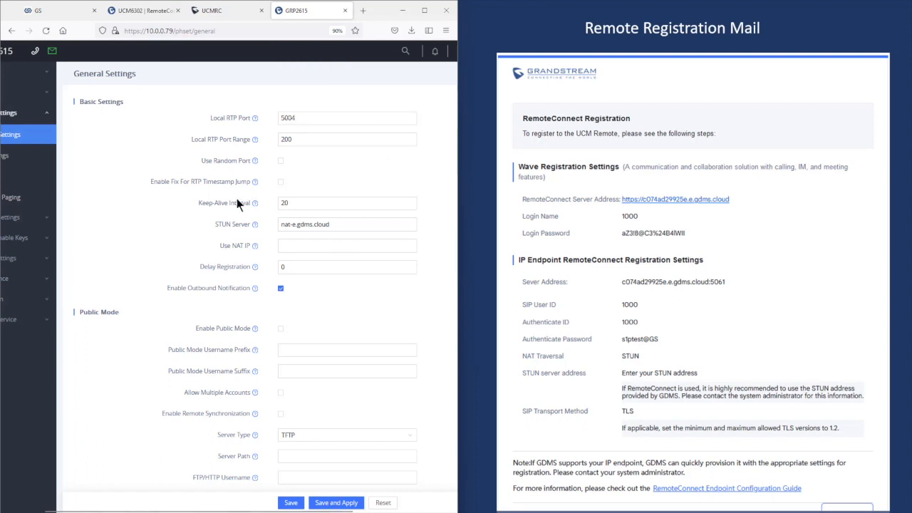
scroll(228, 285, "left", 2)
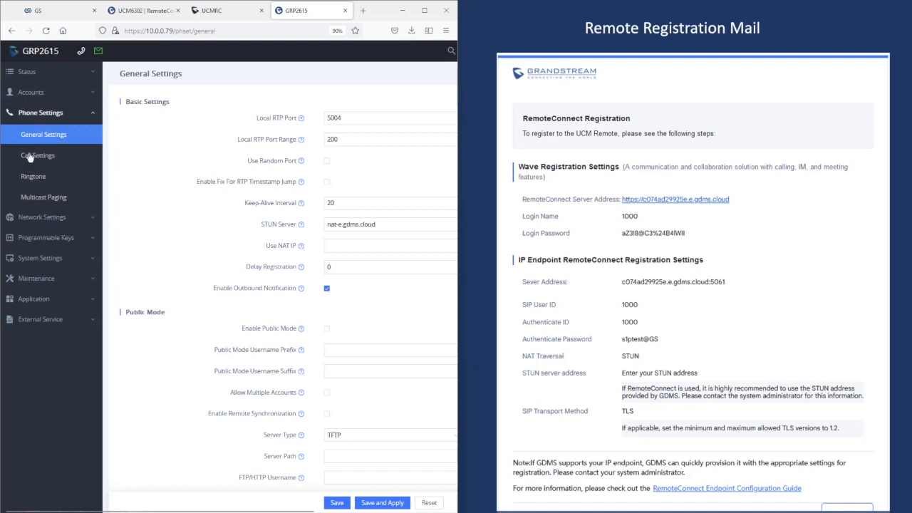
left_click(47, 98)
Step: Set Account 1's SIP Transport to TLS/TCP on the SIP Settings tab, then save and apply
left_click(46, 116)
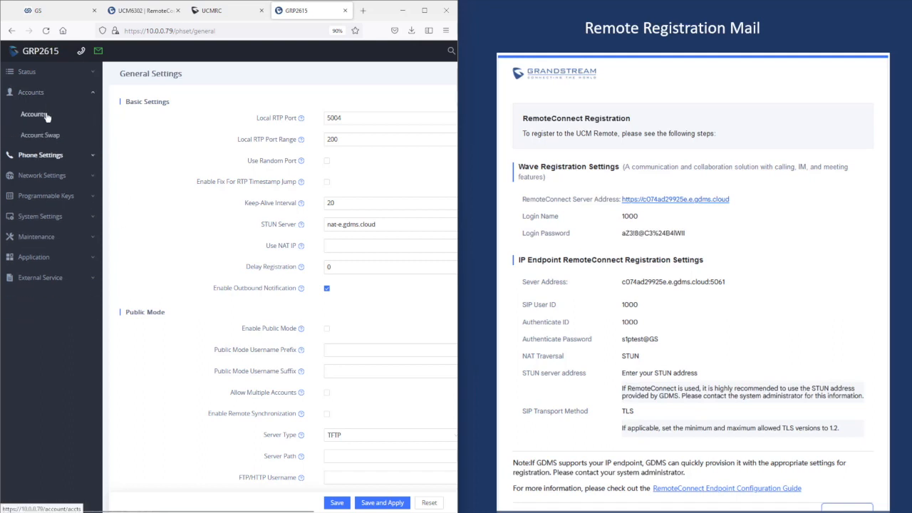
left_click(189, 116)
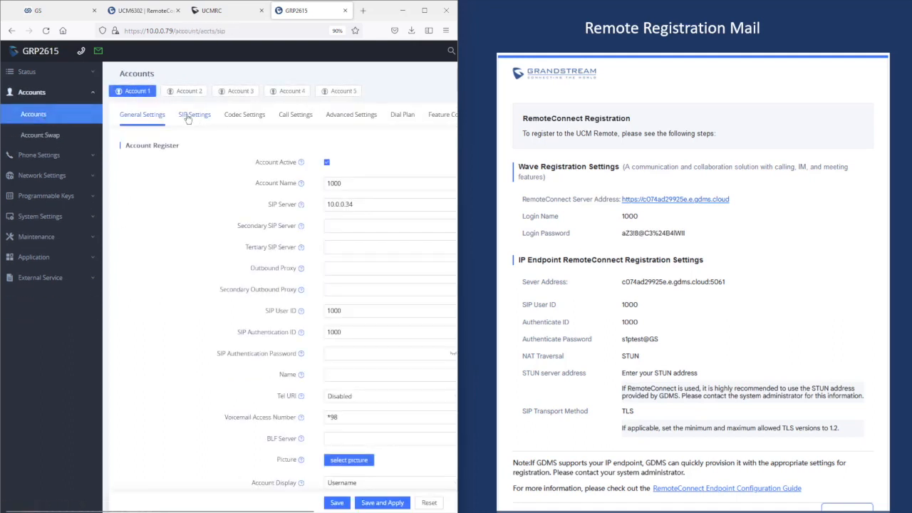
scroll(273, 345, "down", 5)
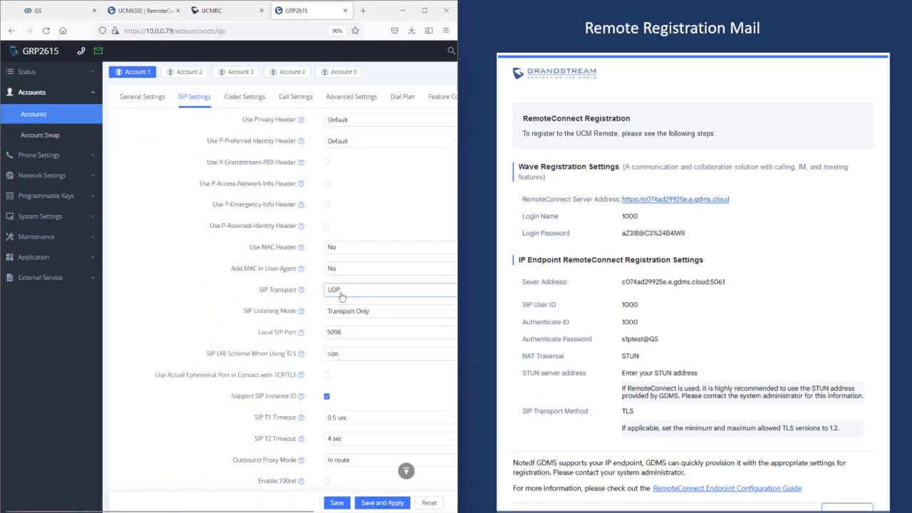
left_click(342, 293)
left_click(339, 336)
left_click(384, 504)
Step: Open Status > Account Status and highlight Account 2's user 1000 and c074ad29925e.e.gdms.cloud server
left_click(33, 73)
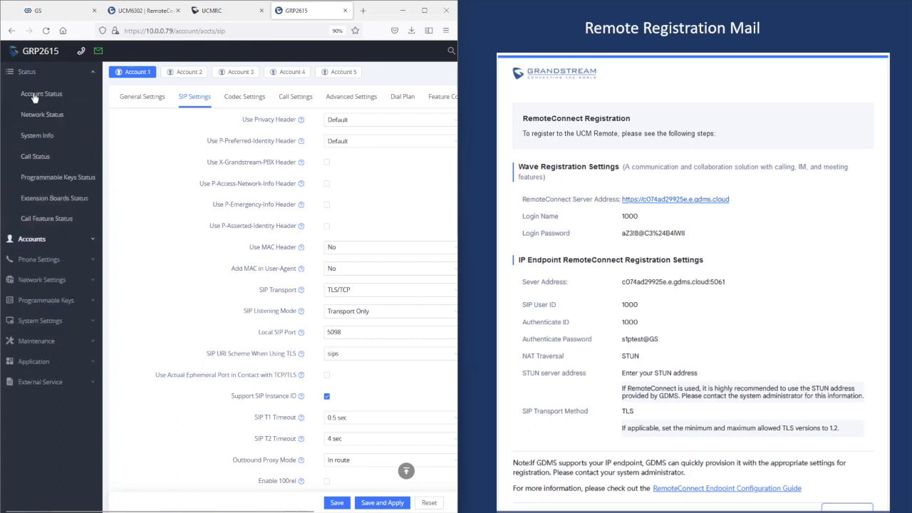
left_click(46, 98)
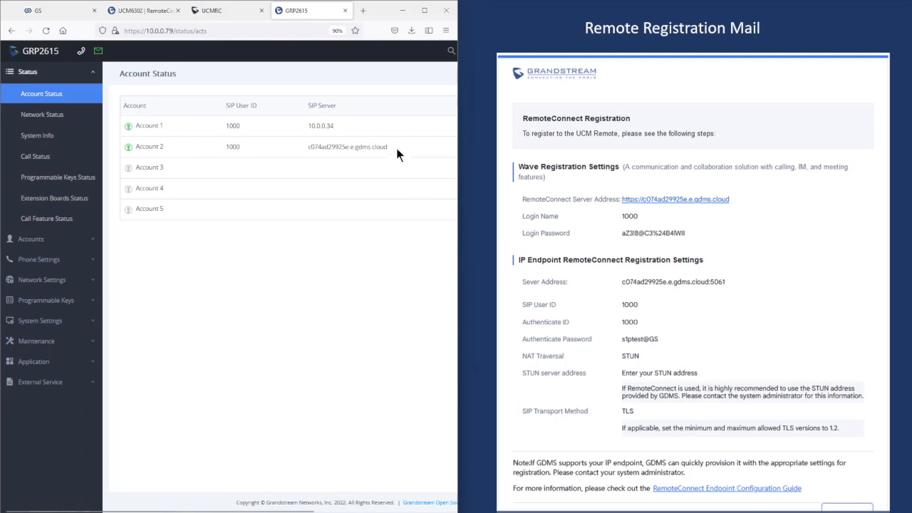
left_click_drag(395, 146, 172, 142)
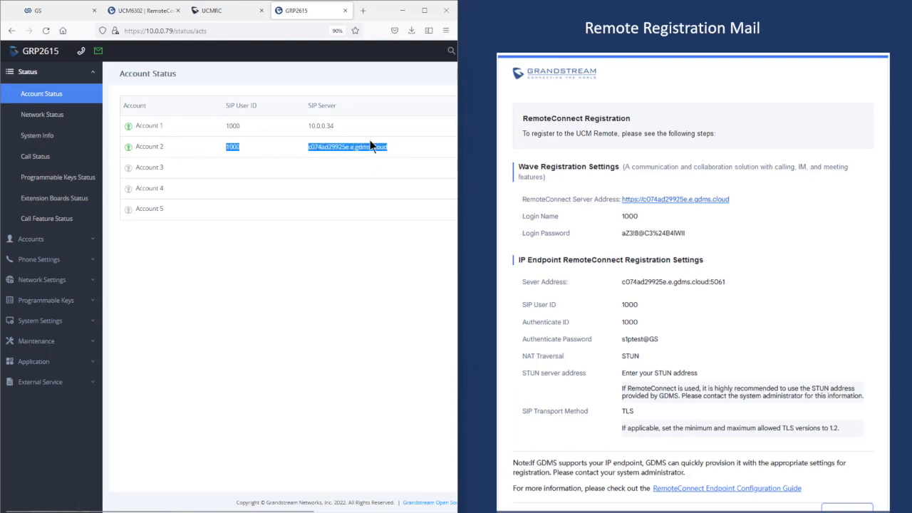